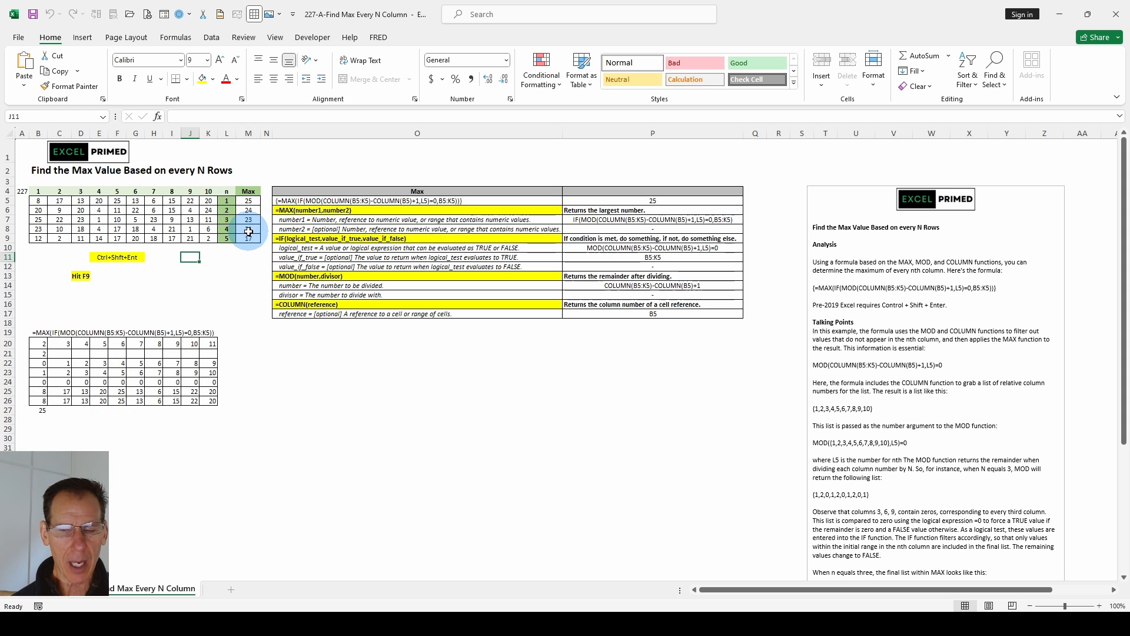
Review the n values in column L, the explanatory notes beside the table, and the documented formula in O5
{"action": "left_click", "coordinate": [407, 381]}
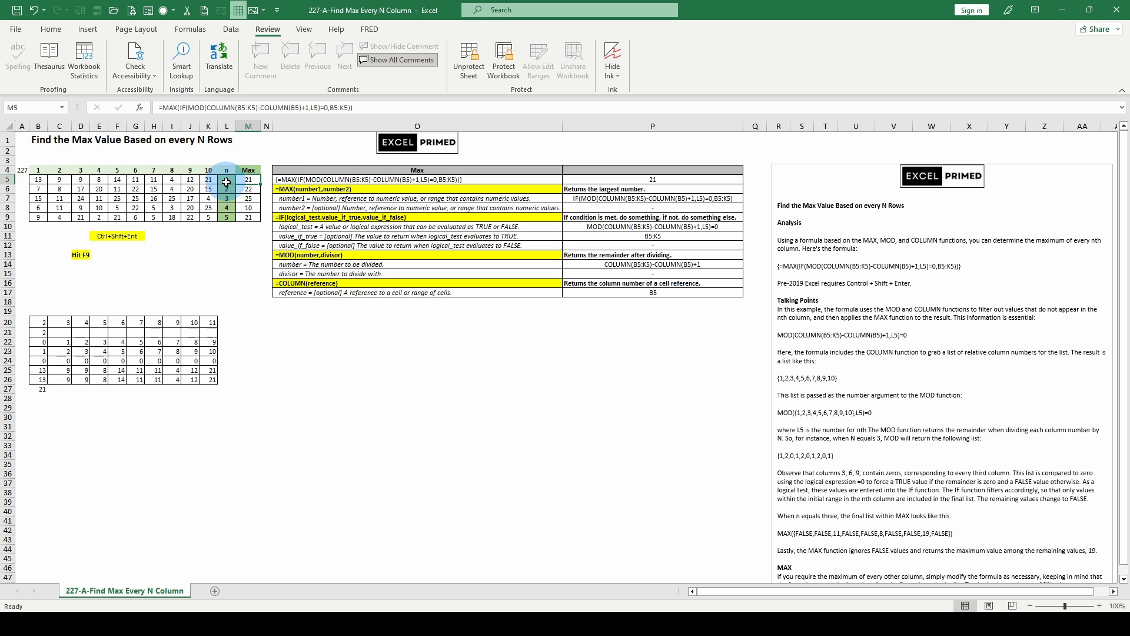
{"action": "left_click", "coordinate": [226, 180]}
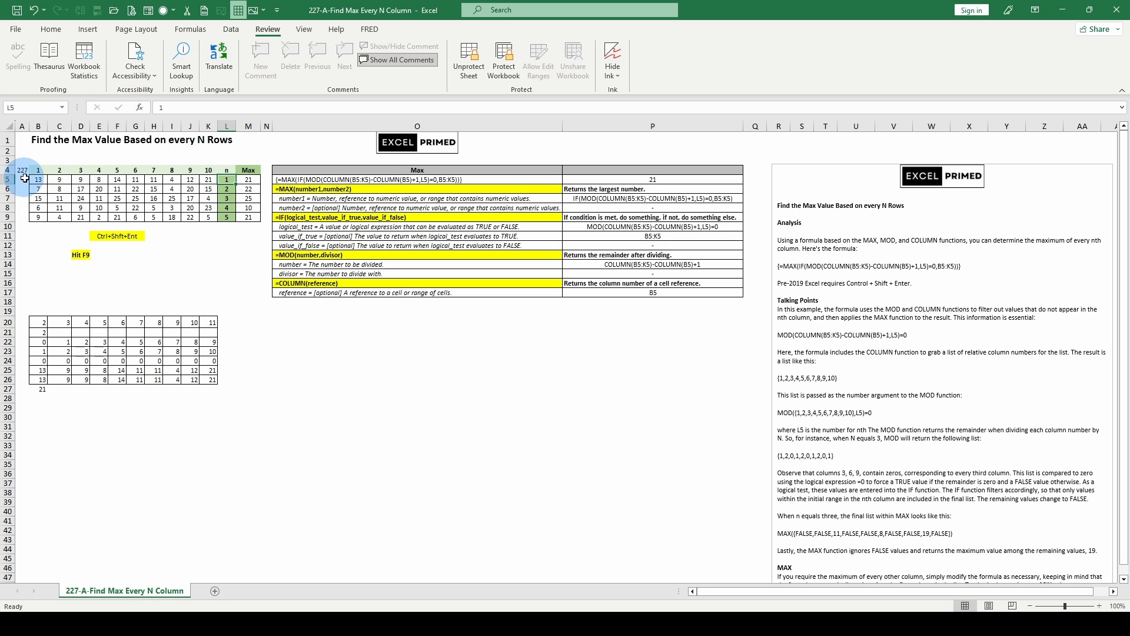
{"action": "left_click", "coordinate": [229, 189]}
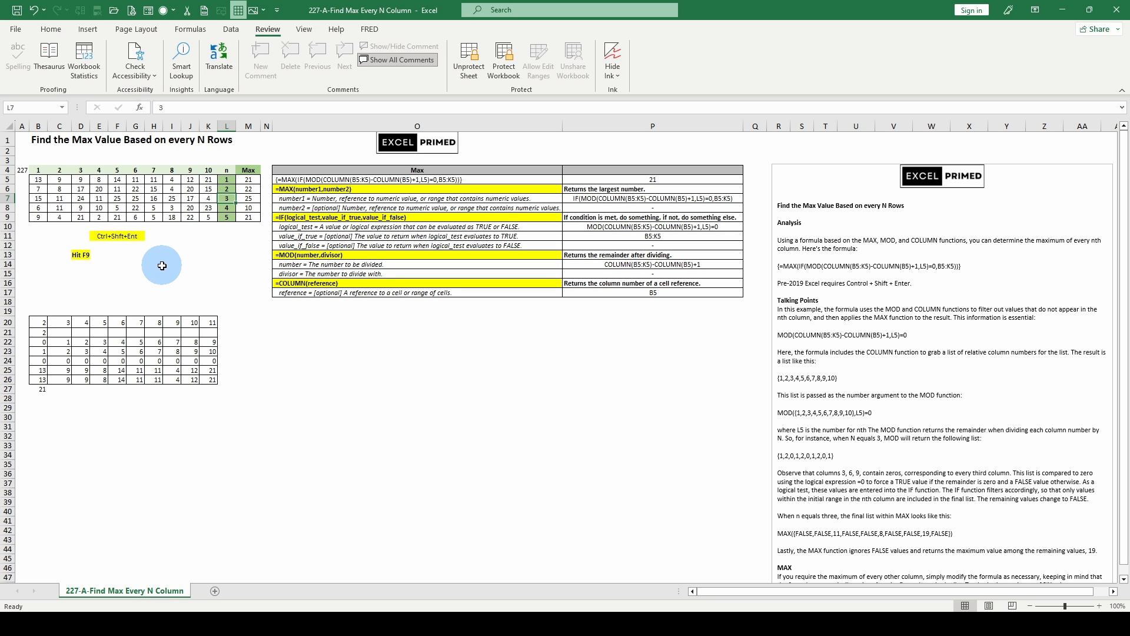
{"action": "scroll", "coordinate": [924, 412], "scroll_direction": "down", "scroll_amount": 4}
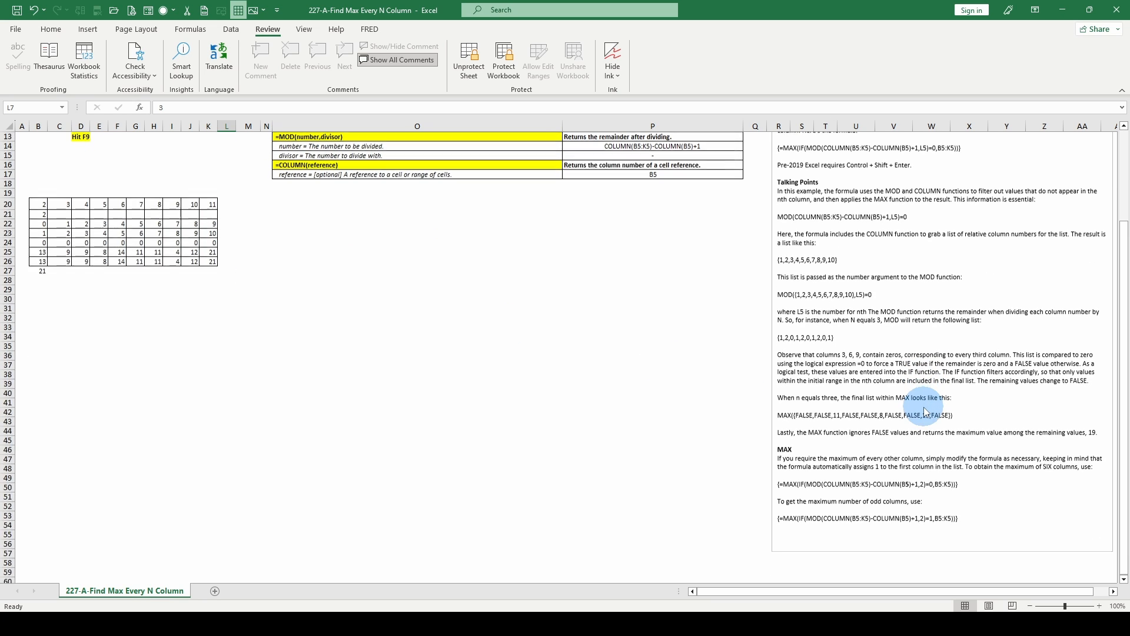
{"action": "scroll", "coordinate": [923, 411], "scroll_direction": "up", "scroll_amount": 4}
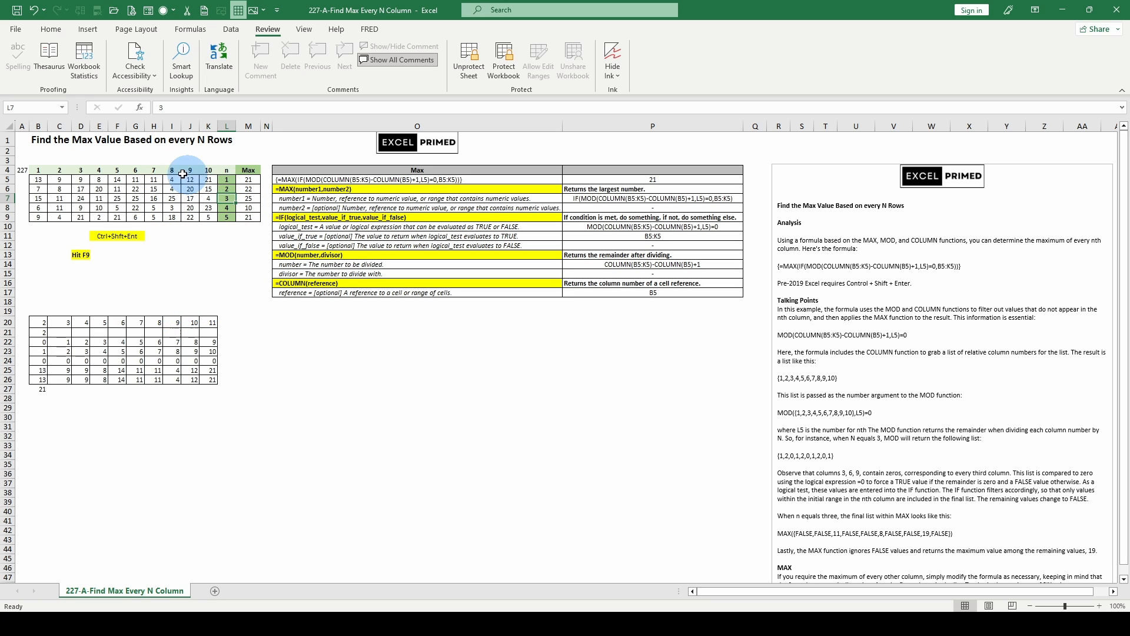
{"action": "left_click", "coordinate": [295, 180]}
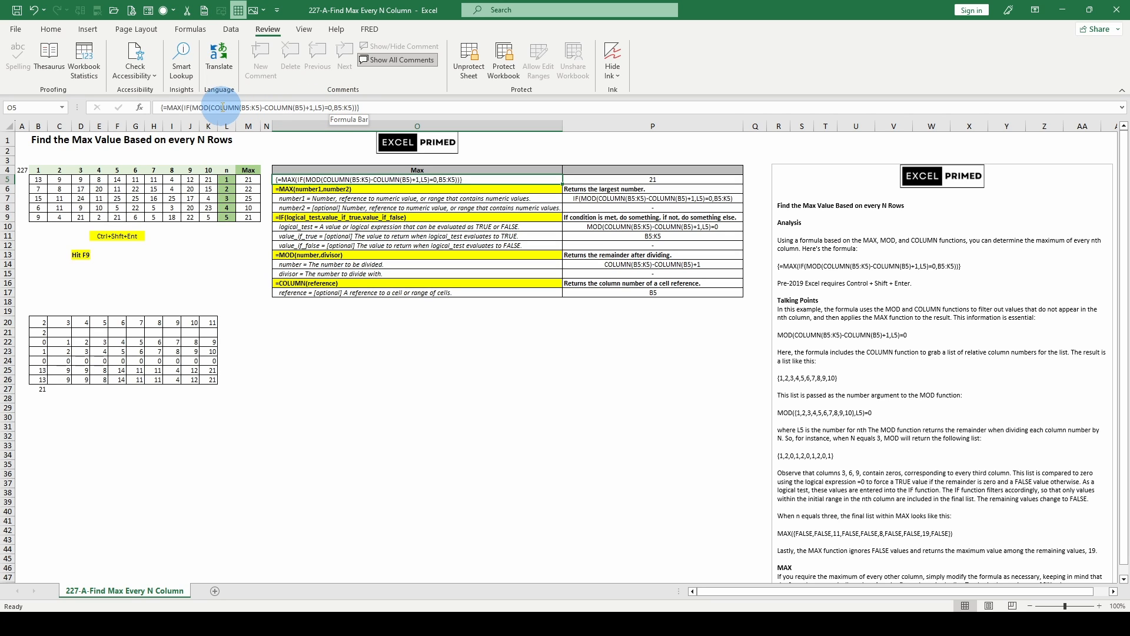
{"action": "left_click", "coordinate": [188, 108]}
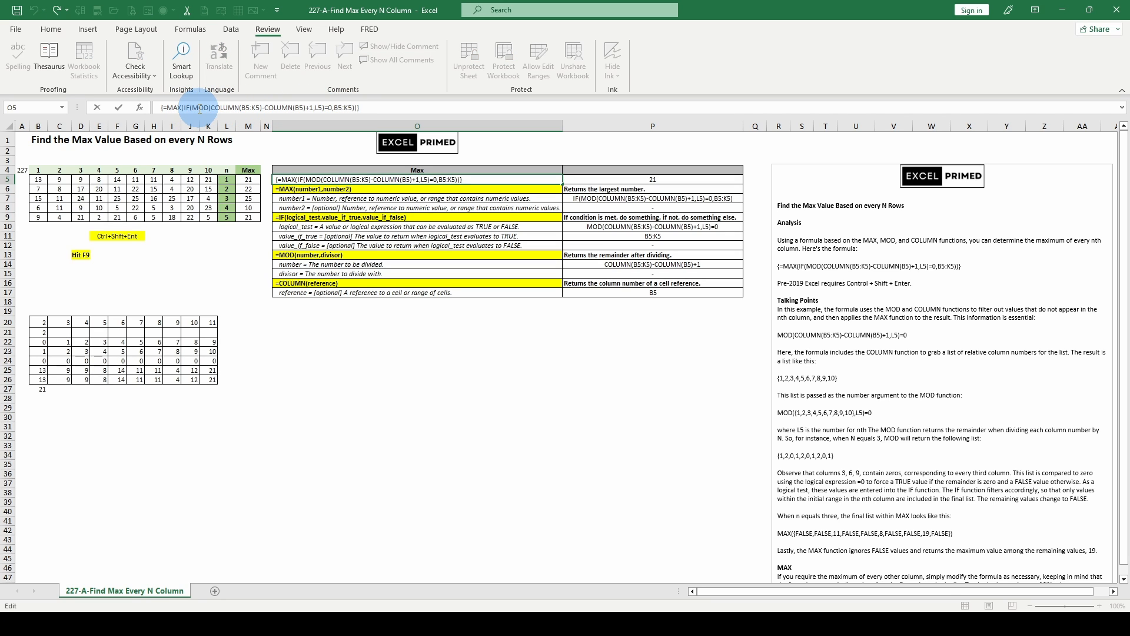
{"action": "key", "text": "Escape"}
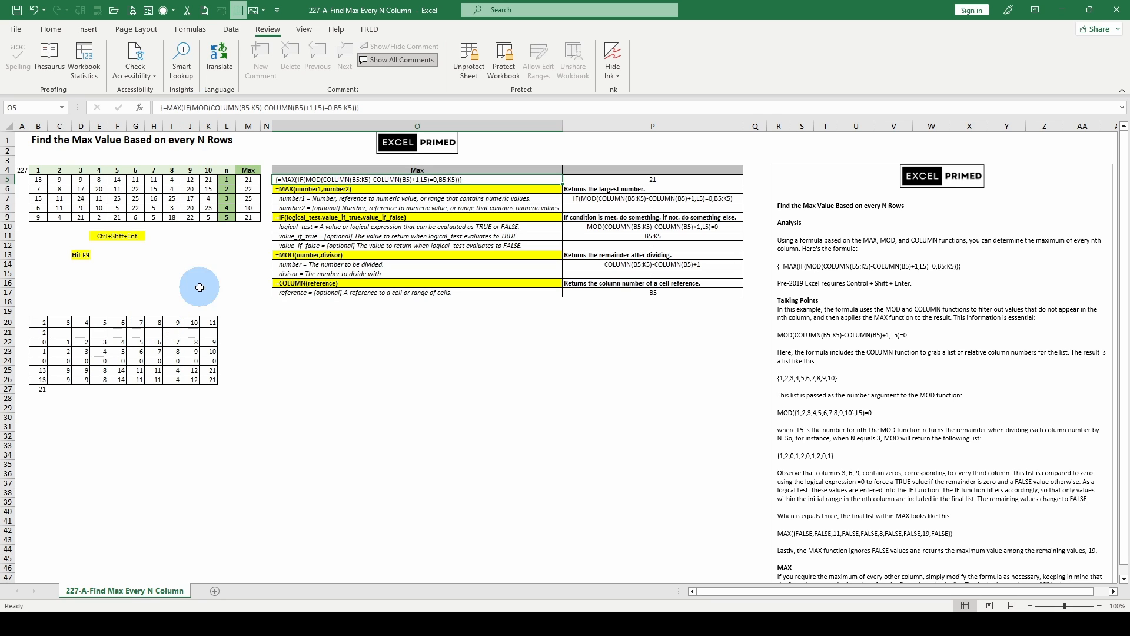
Examine the IF function's logical_test and value_if_true arguments in M5, and the COLUMN helper formulas in B20 and B21
{"action": "left_click", "coordinate": [246, 179]}
{"action": "left_click", "coordinate": [224, 107]}
{"action": "left_click", "coordinate": [211, 127]}
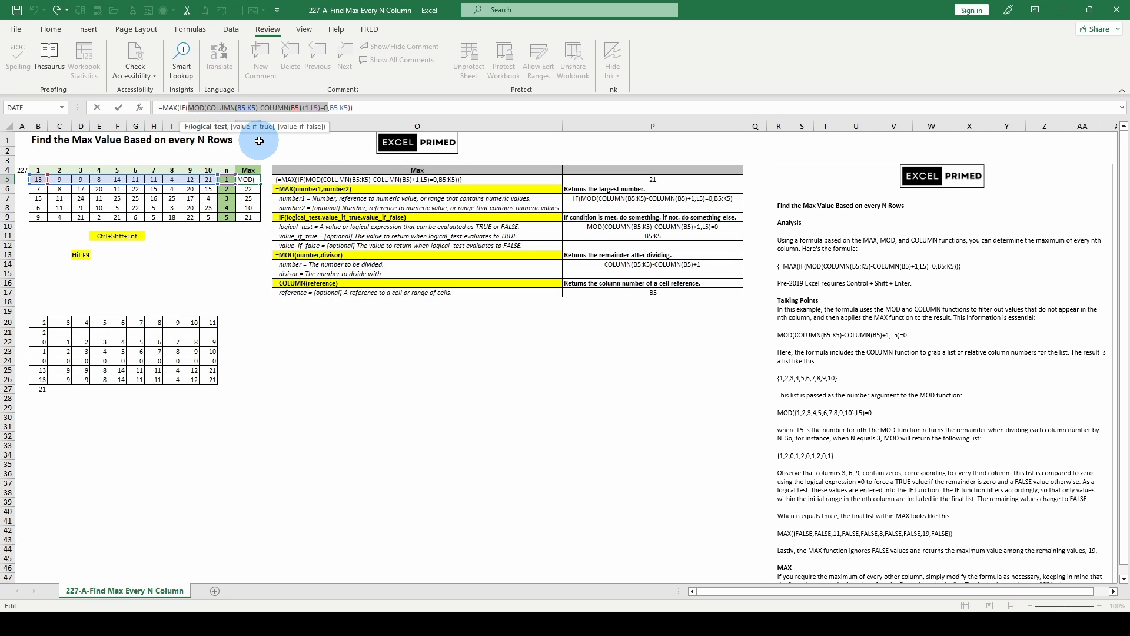
{"action": "left_click", "coordinate": [250, 129]}
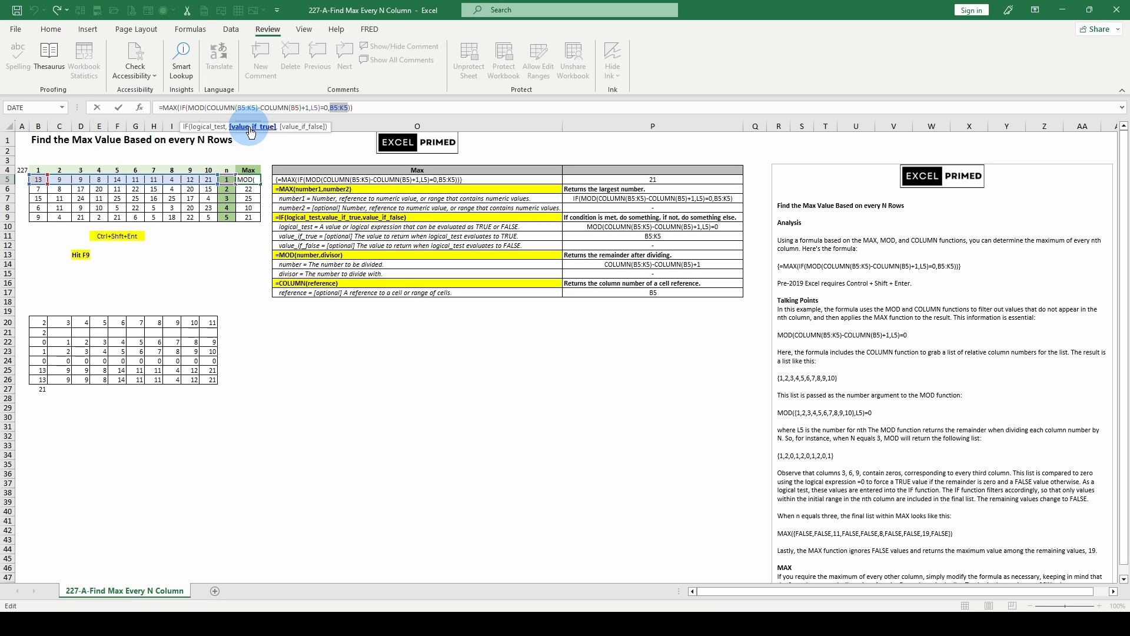
{"action": "left_click", "coordinate": [212, 127]}
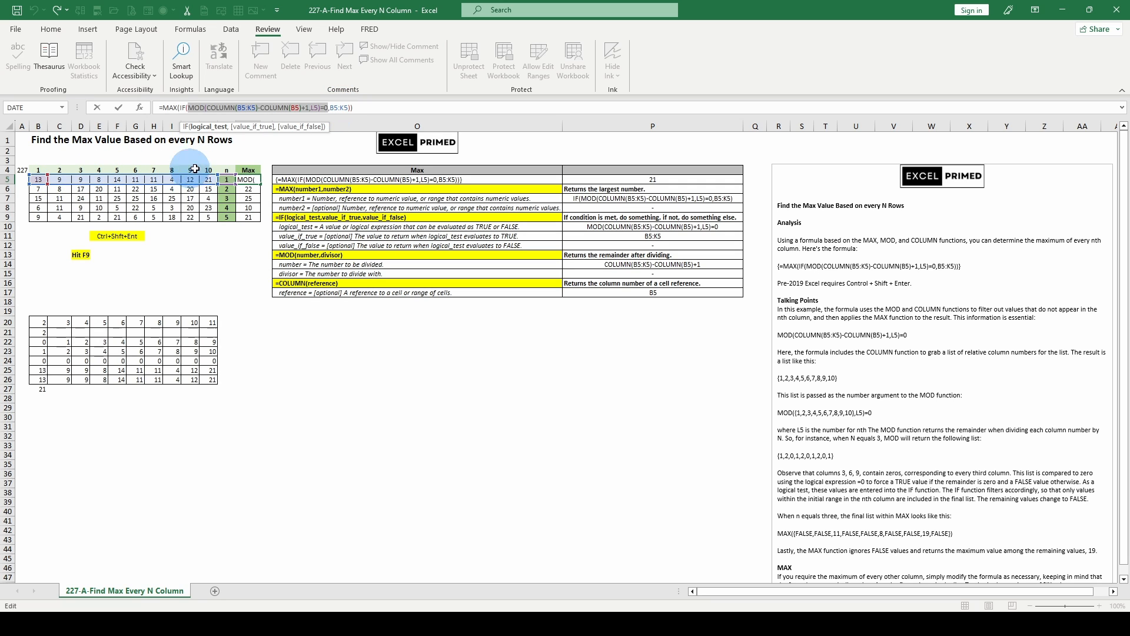
{"action": "key", "text": "Escape"}
{"action": "left_click", "coordinate": [42, 322]}
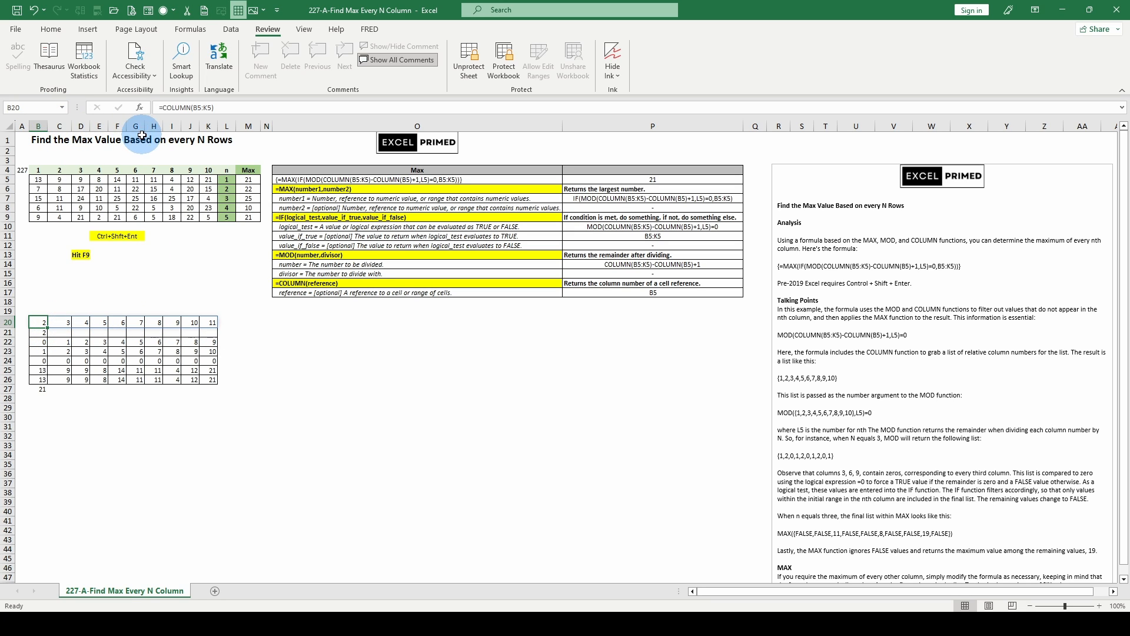
{"action": "left_click", "coordinate": [41, 333]}
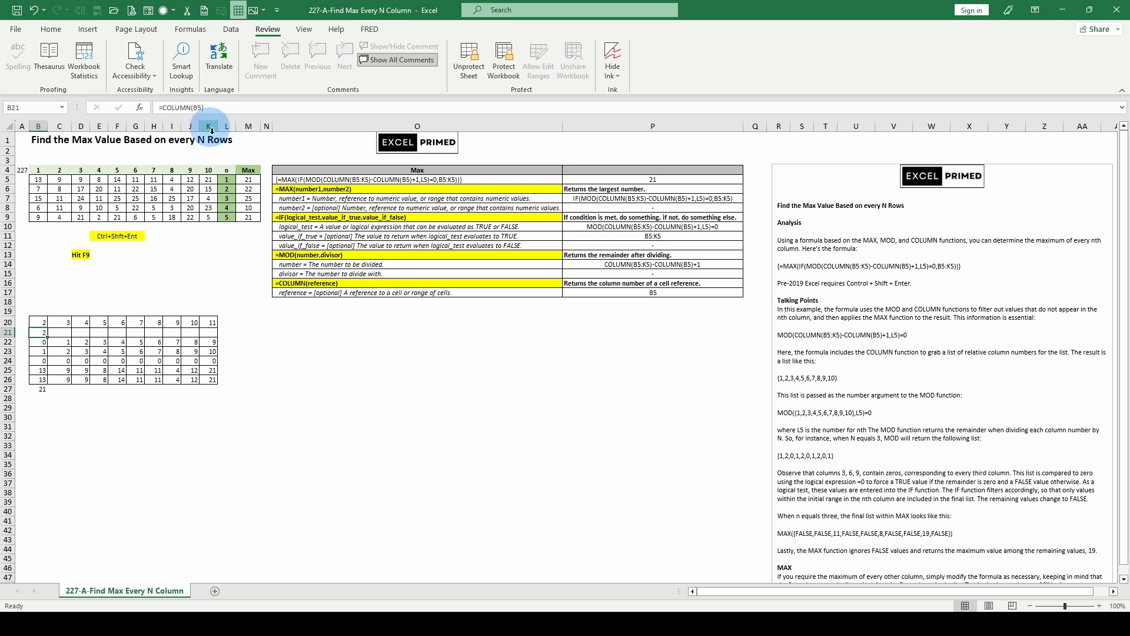
Copy the full text of the Max formula in M5 and paste it into cell B19 above the helper table
{"action": "left_click", "coordinate": [247, 179]}
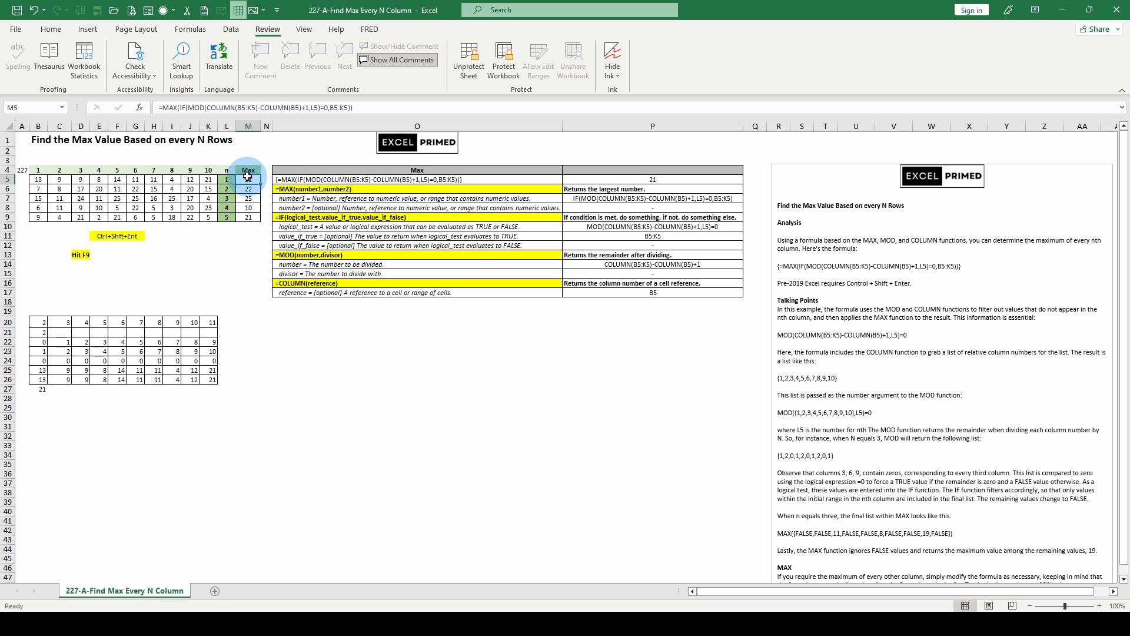
{"action": "left_click_drag", "start_coordinate": [353, 107], "coordinate": [208, 107]}
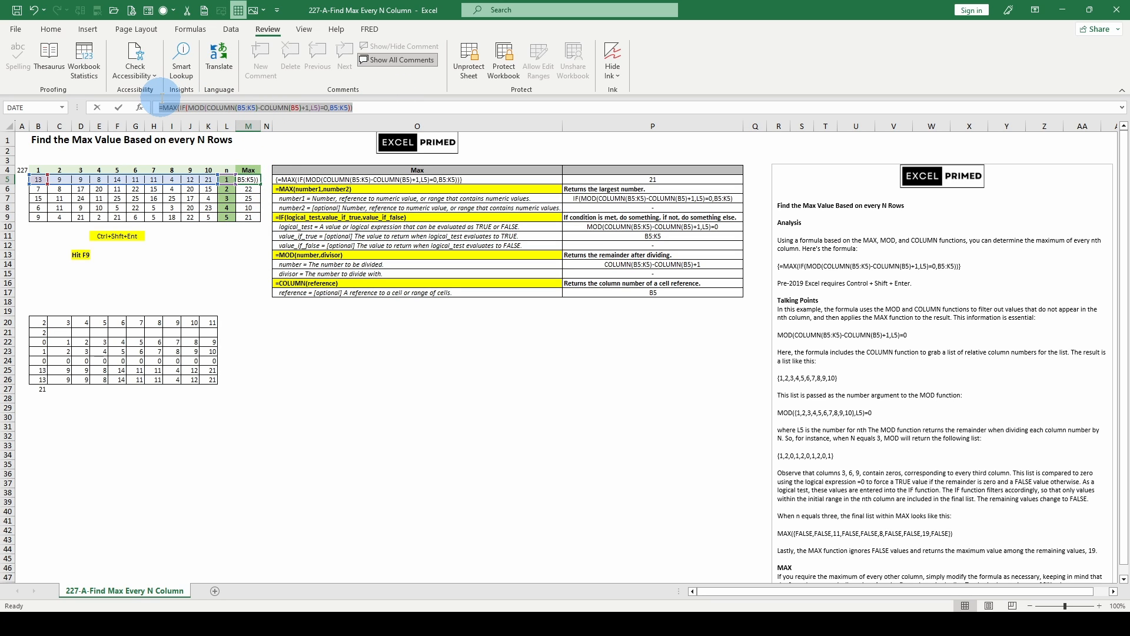
{"action": "right_click", "coordinate": [166, 105]}
{"action": "left_click", "coordinate": [197, 129]}
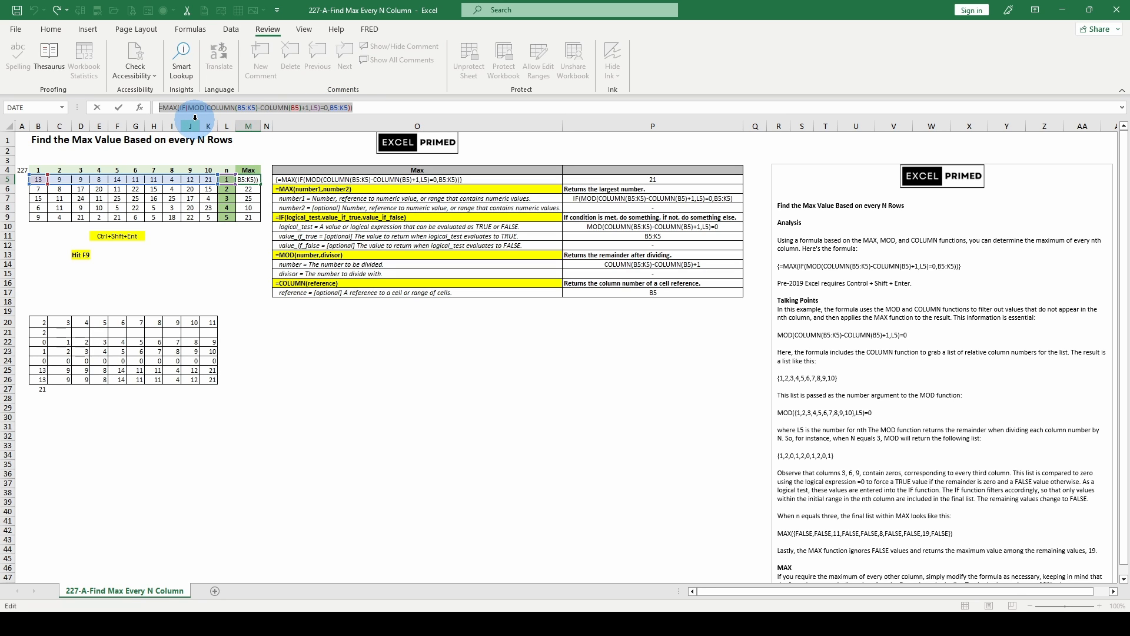
{"action": "key", "text": "Escape"}
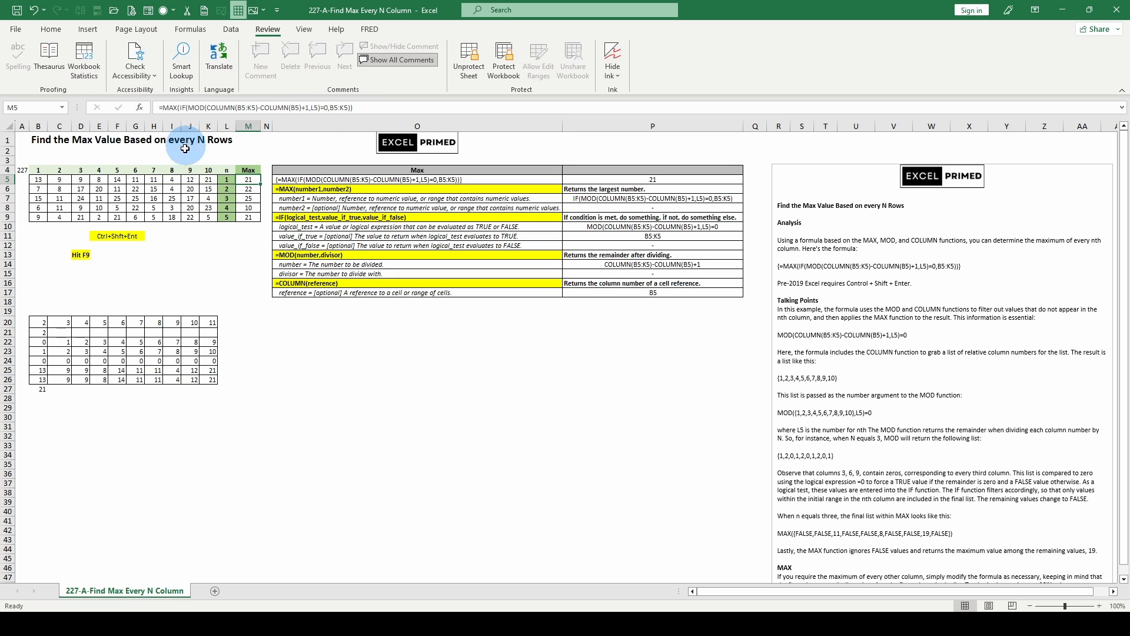
{"action": "left_click", "coordinate": [37, 308]}
{"action": "right_click", "coordinate": [37, 309]}
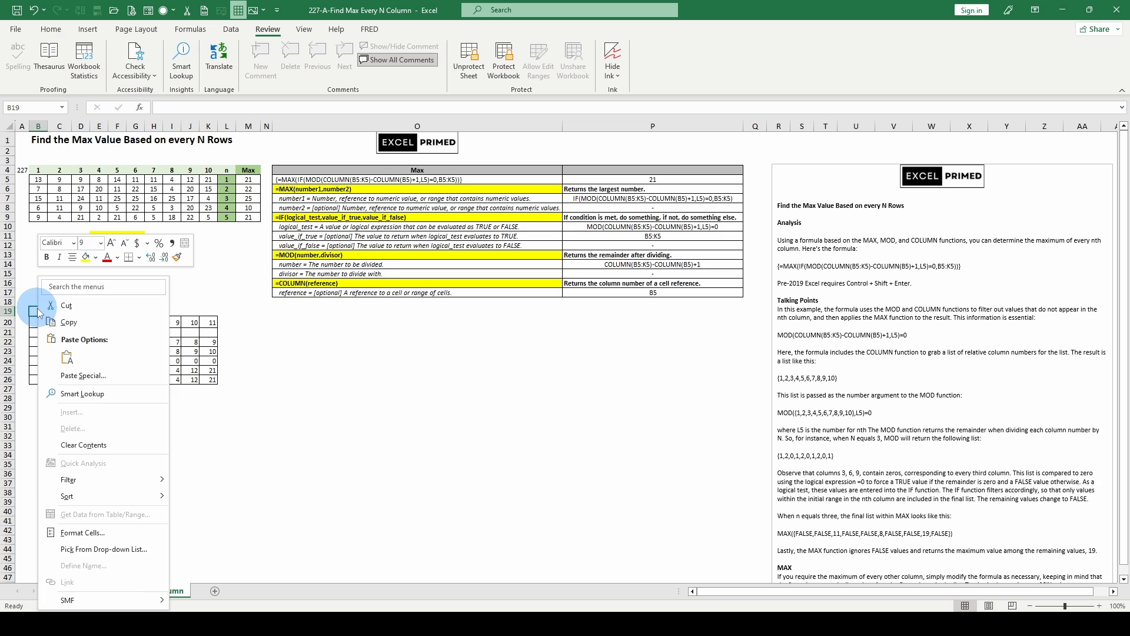
{"action": "left_click", "coordinate": [65, 349]}
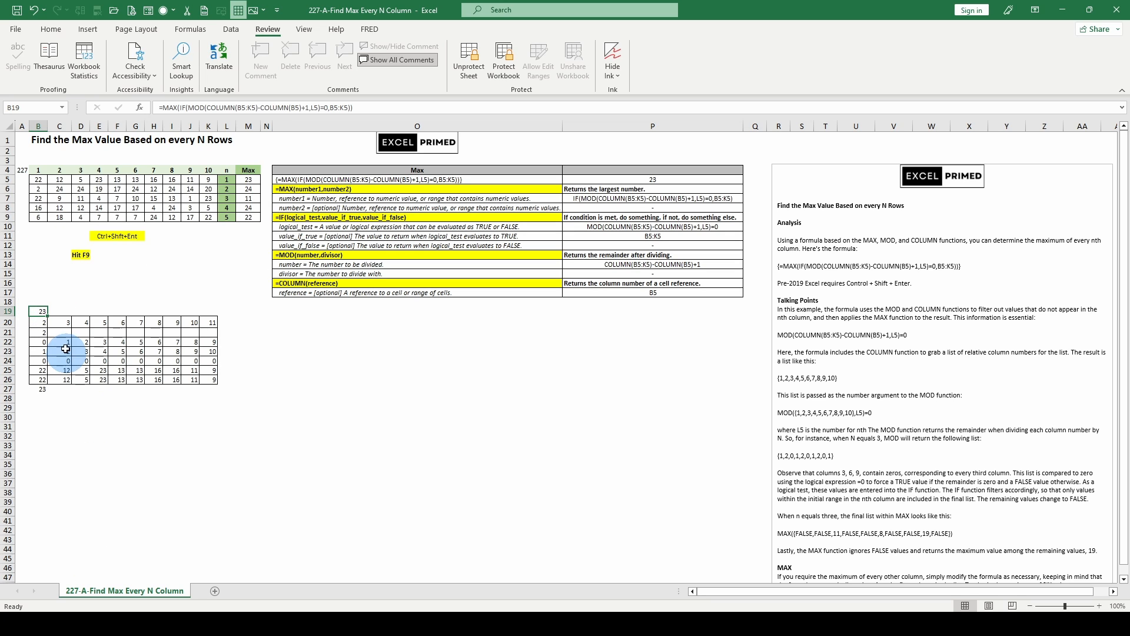
Prefix the formula in B19 with an apostrophe so it is displayed as text
{"action": "left_click", "coordinate": [158, 107]}
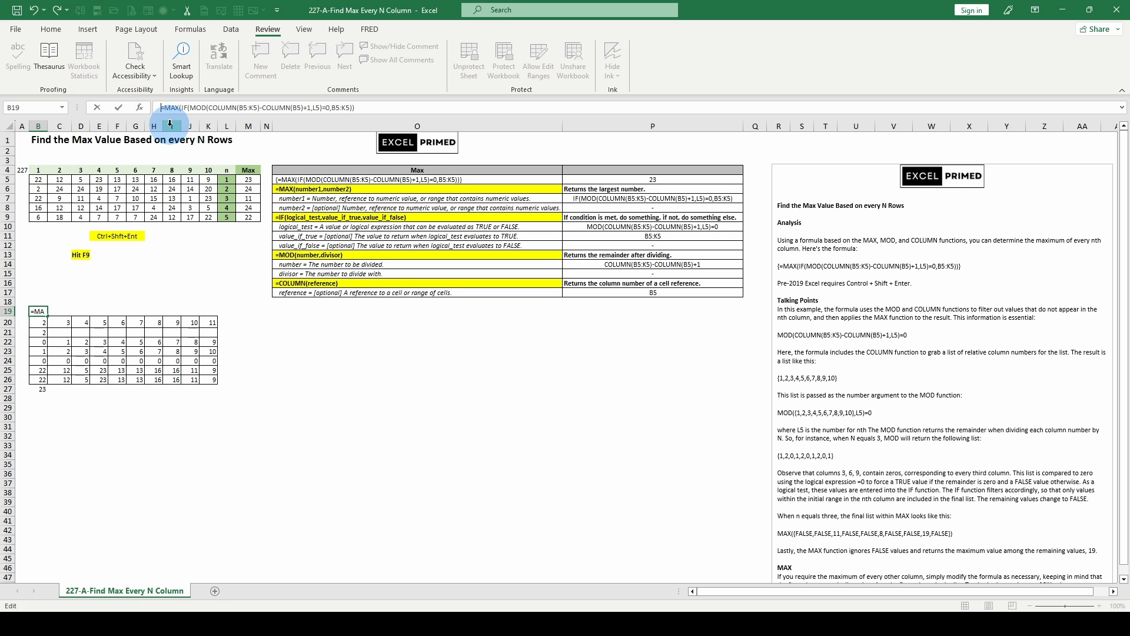
{"action": "type", "text": "'"}
{"action": "key", "text": "Return"}
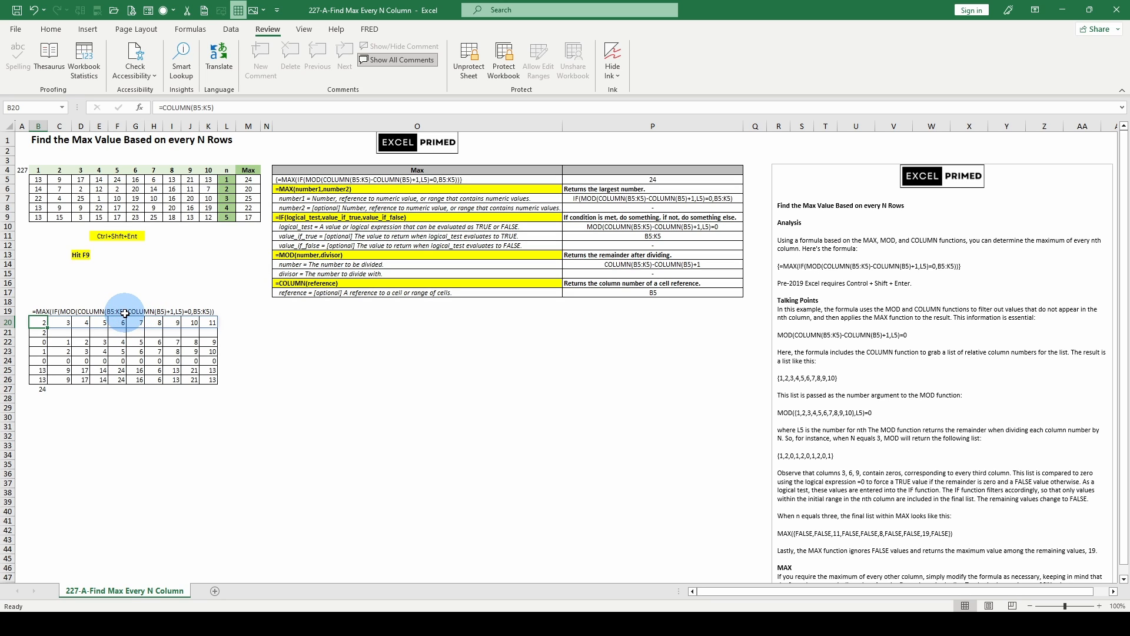
Examine the COLUMN-based helper formulas in B20 through B23 of the breakdown table
{"action": "left_click", "coordinate": [39, 327]}
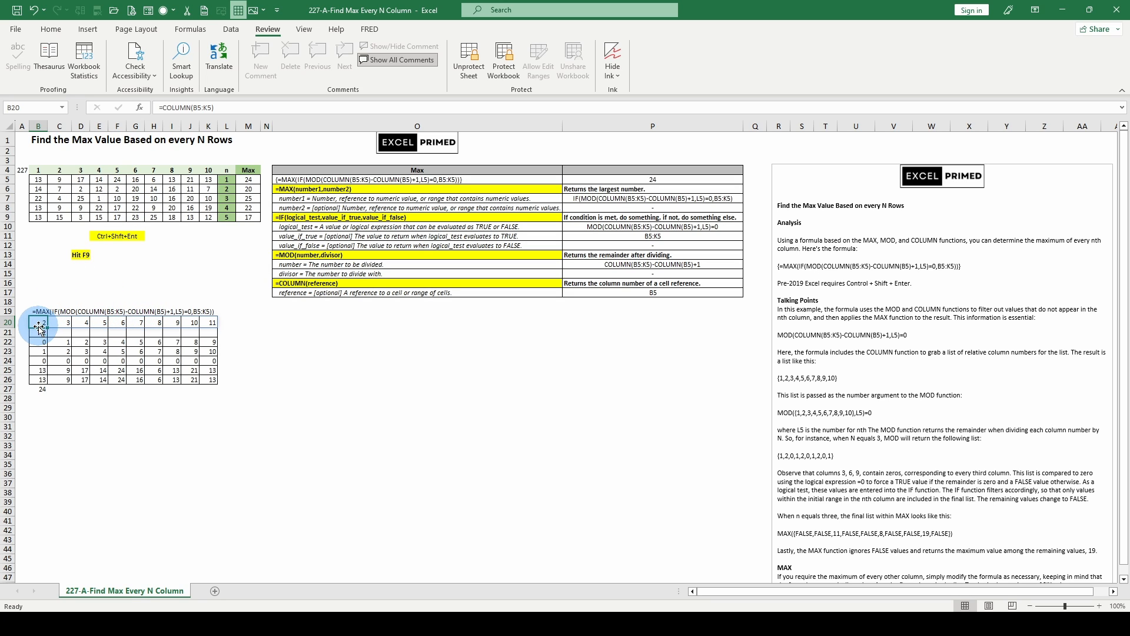
{"action": "left_click", "coordinate": [39, 332]}
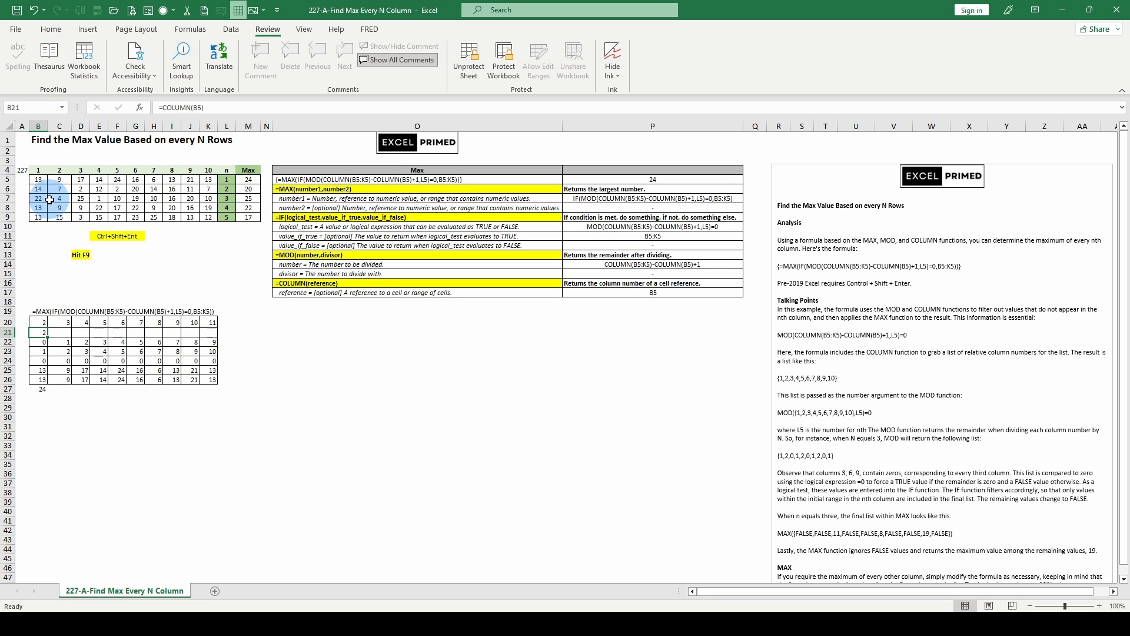
{"action": "left_click", "coordinate": [37, 342]}
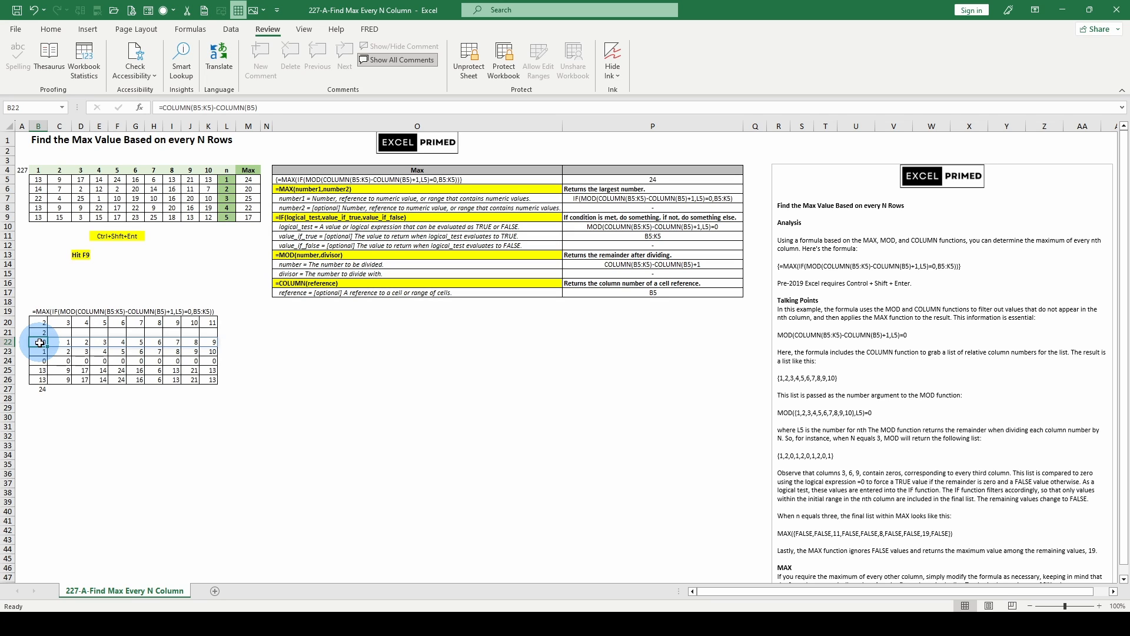
{"action": "left_click", "coordinate": [35, 352]}
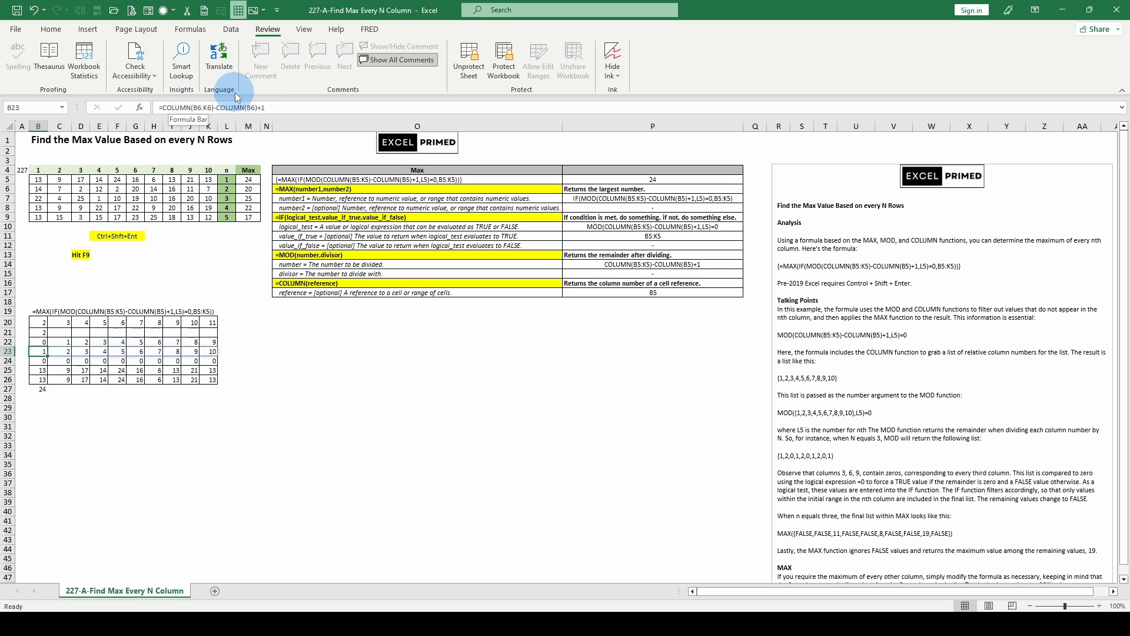
Inspect the MOD formula in B24 and its number argument, comparing it with the relative column numbers in row 23
{"action": "left_click", "coordinate": [38, 360]}
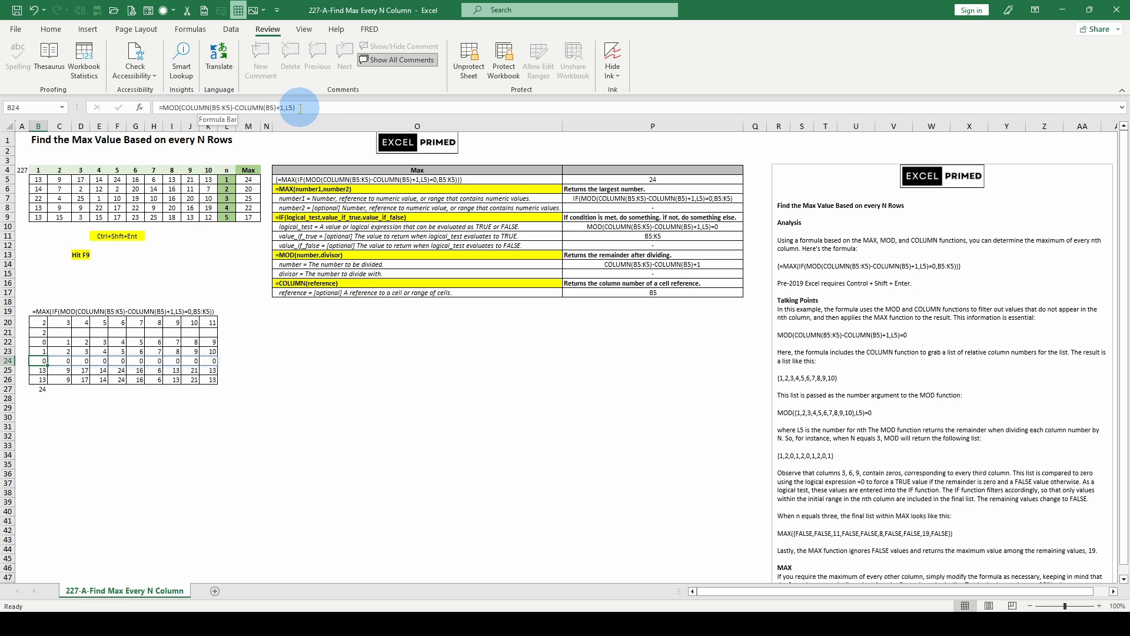
{"action": "left_click", "coordinate": [199, 107]}
{"action": "left_click", "coordinate": [198, 129]}
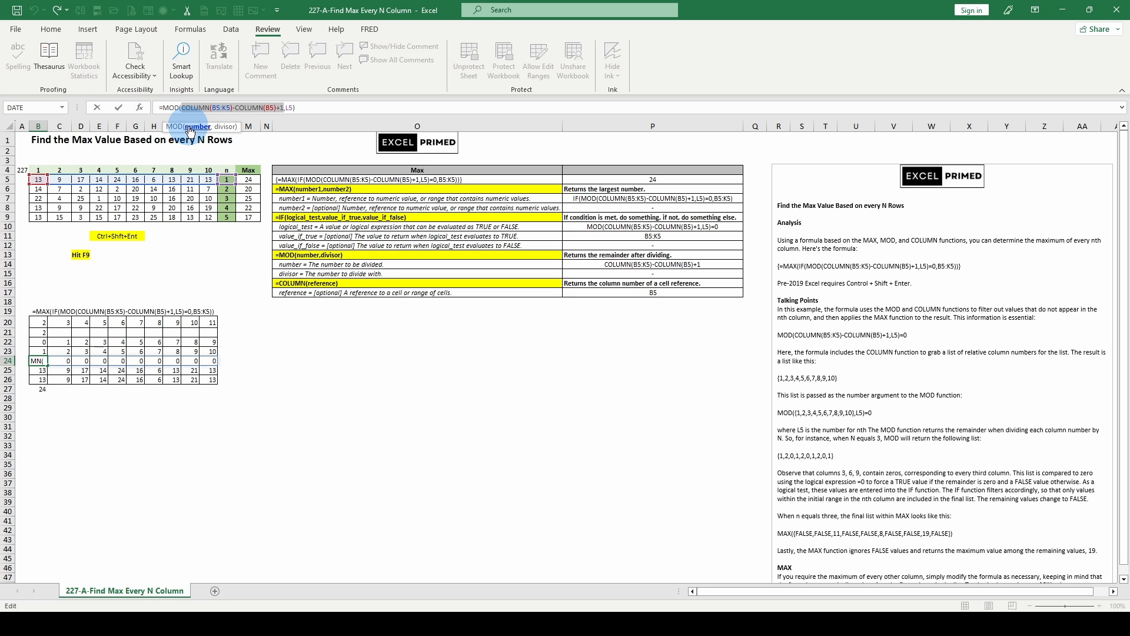
{"action": "key", "text": "Escape"}
{"action": "left_click", "coordinate": [41, 351]}
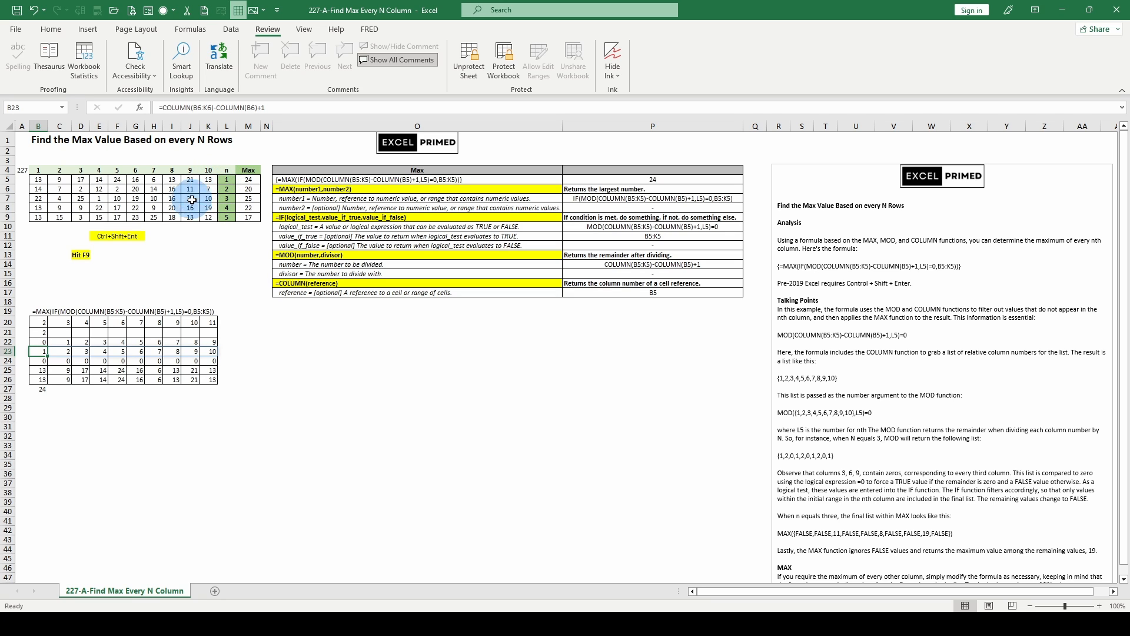
{"action": "left_click", "coordinate": [63, 350]}
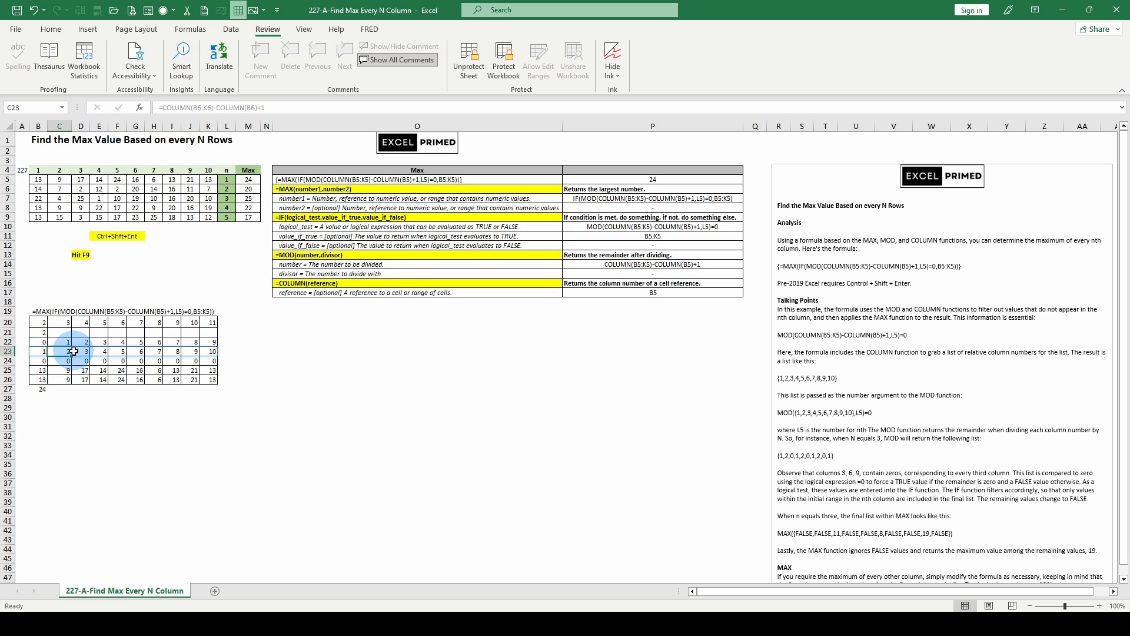
{"action": "left_click", "coordinate": [34, 360]}
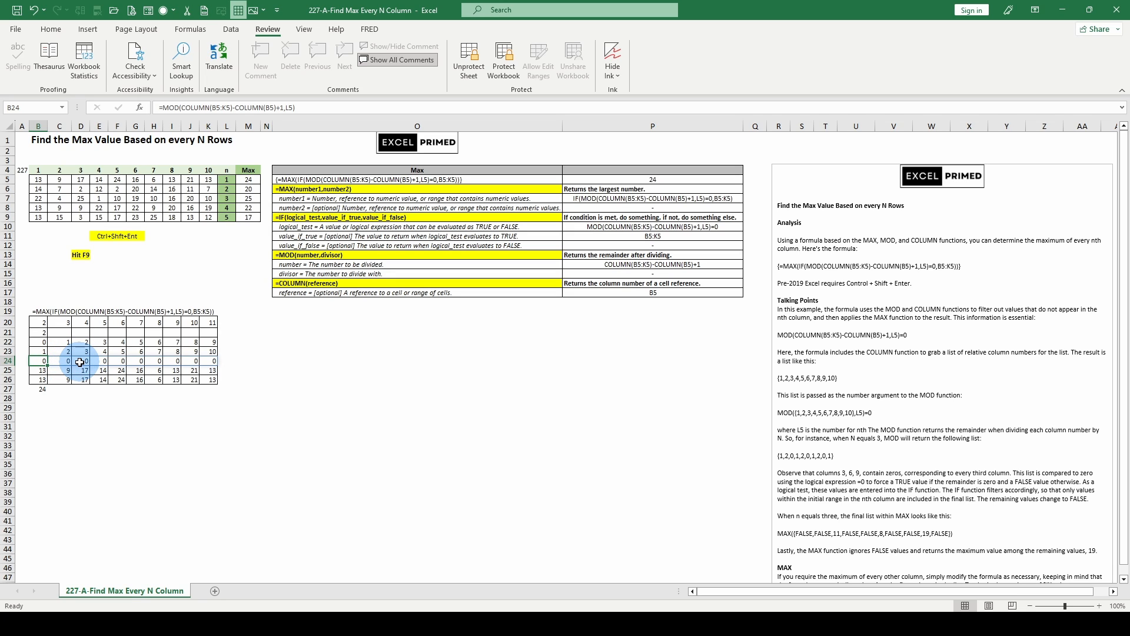
Check the IF function's logical_test and value_if_true arguments in M5 against the helper formulas in B25 and B26
{"action": "left_click", "coordinate": [41, 370]}
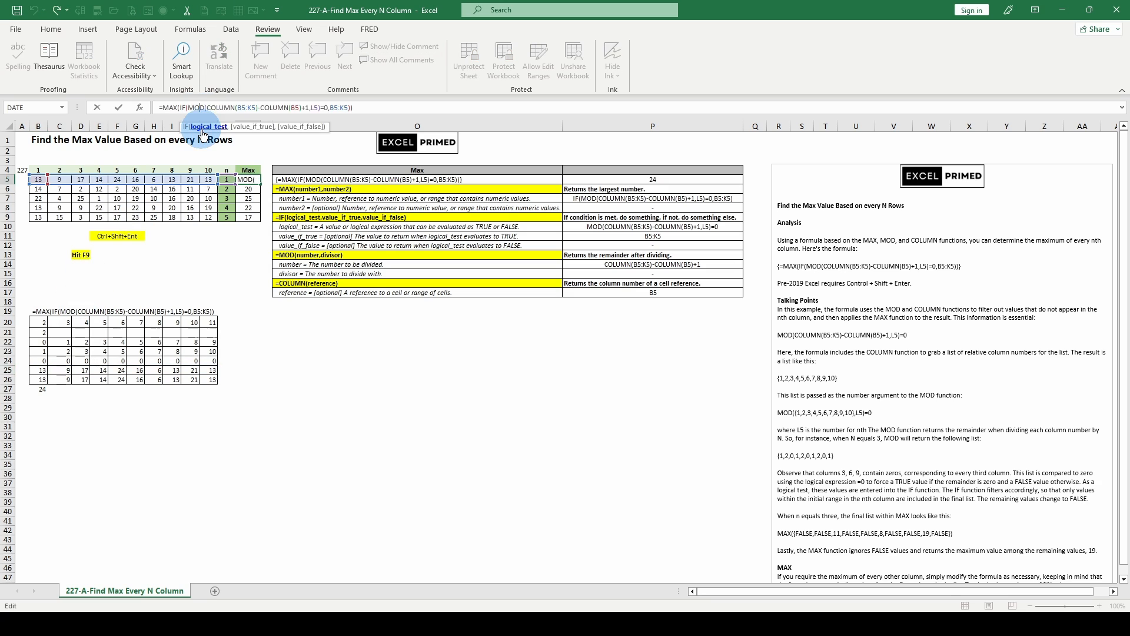
{"action": "left_click", "coordinate": [205, 127]}
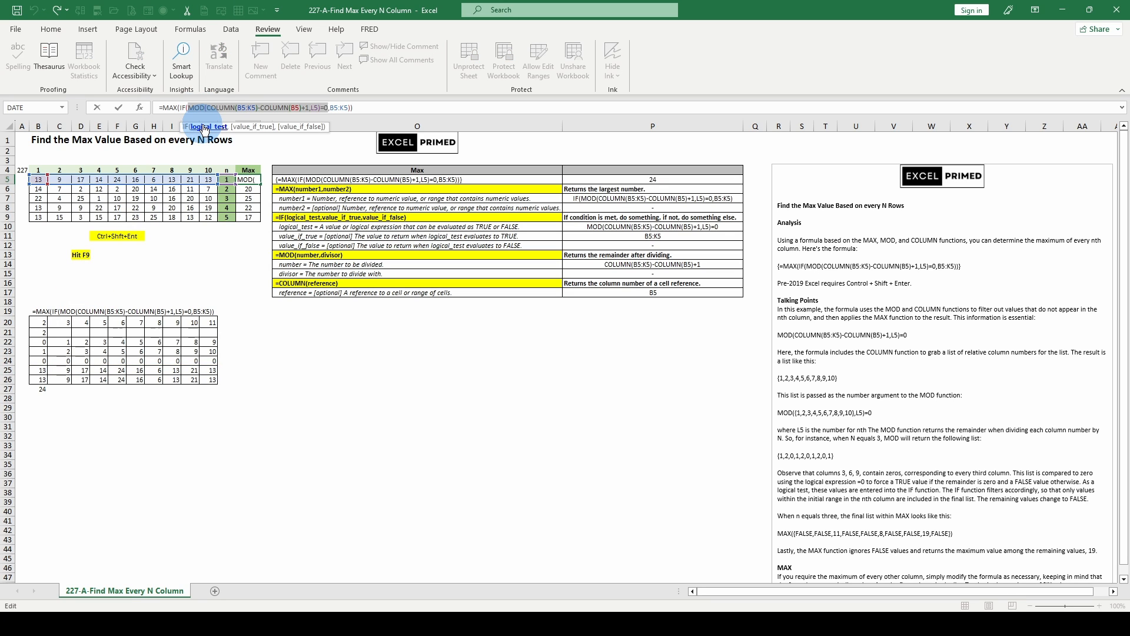
{"action": "left_click", "coordinate": [252, 127]}
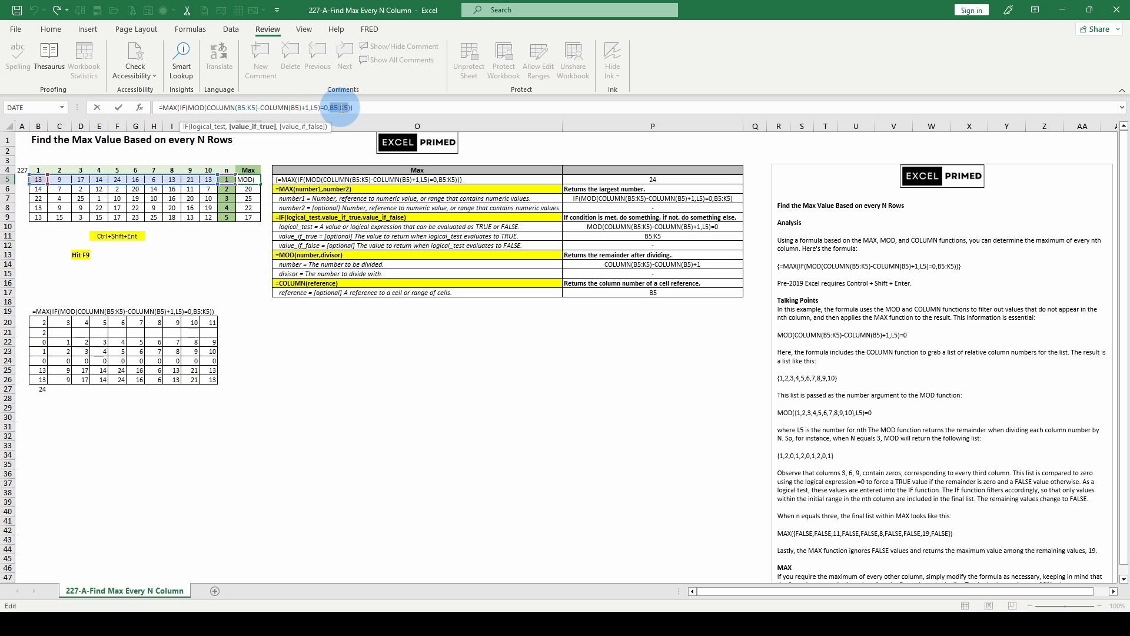
{"action": "key", "text": "Escape"}
{"action": "left_click", "coordinate": [38, 370]}
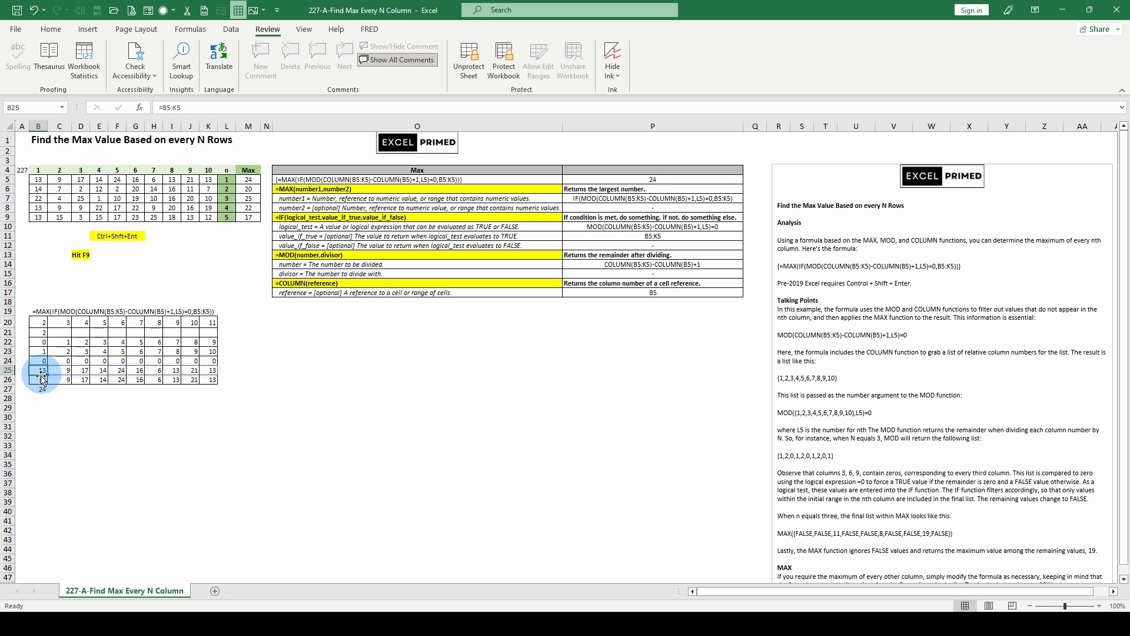
{"action": "left_click", "coordinate": [38, 379]}
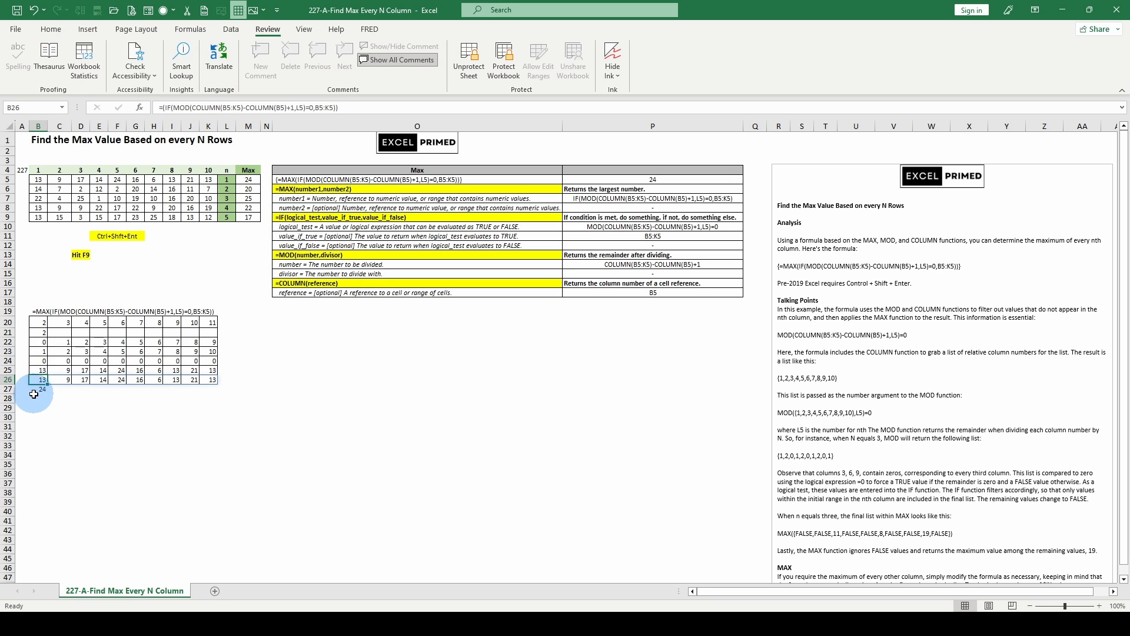
Inspect the MAX formula in B27 and its nested IF function's logical test
{"action": "left_click", "coordinate": [35, 391]}
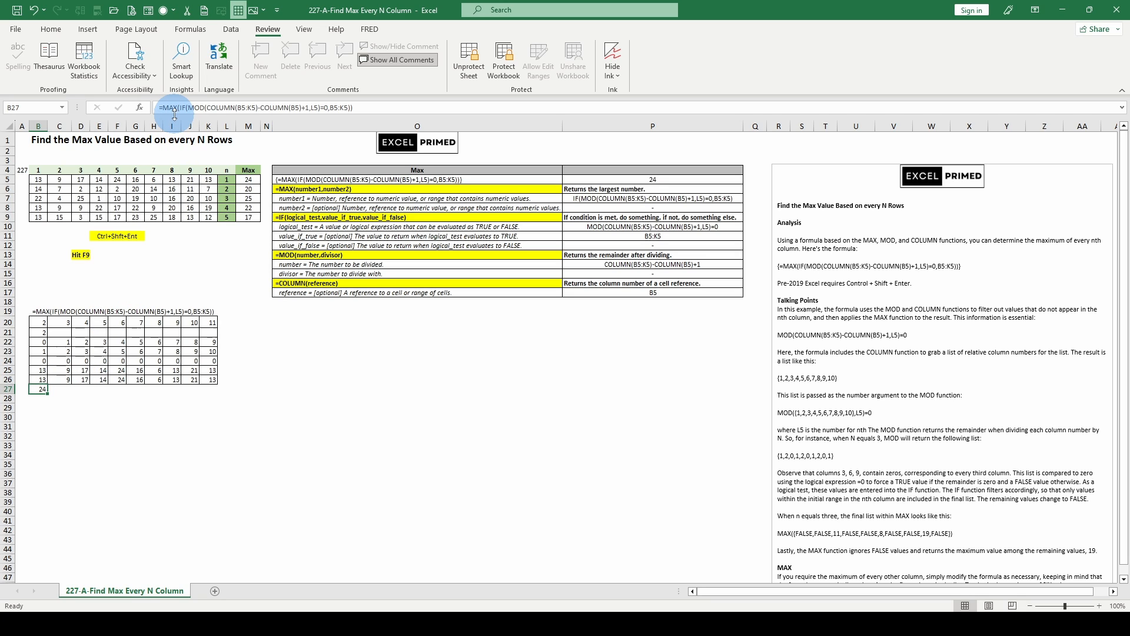
{"action": "left_click_drag", "start_coordinate": [188, 107], "coordinate": [328, 107]}
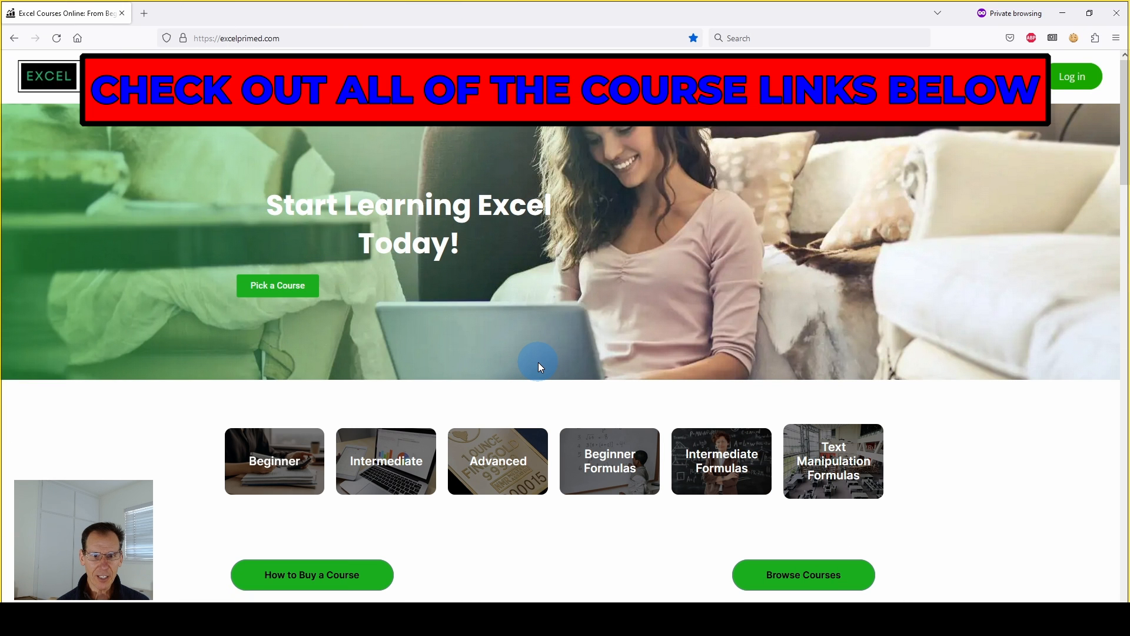
Switch to the browser and look through the Excel course listings and prices on the excelprimed.com home page
{"action": "scroll", "coordinate": [538, 362], "scroll_direction": "down", "scroll_amount": 3}
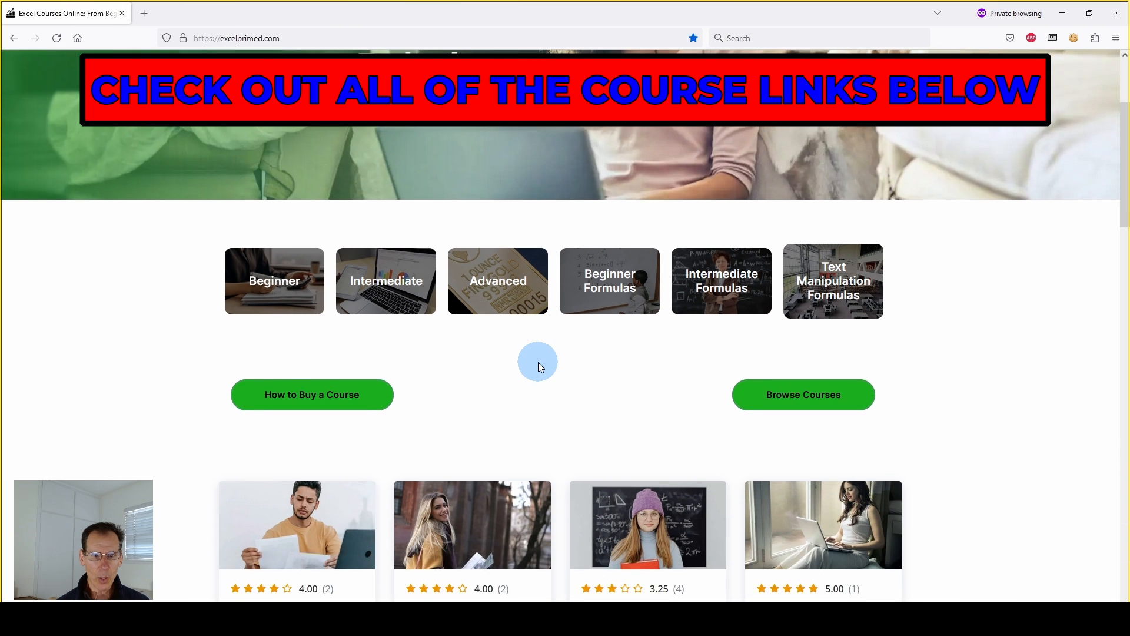
{"action": "scroll", "coordinate": [538, 362], "scroll_direction": "down", "scroll_amount": 6}
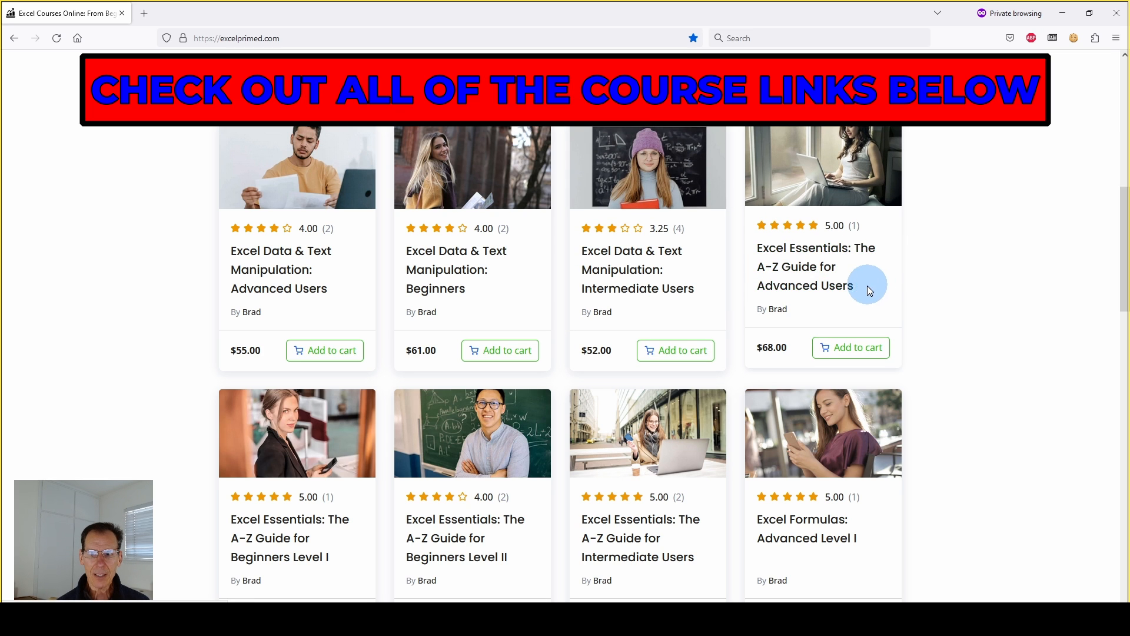
{"action": "scroll", "coordinate": [442, 380], "scroll_direction": "down", "scroll_amount": 1}
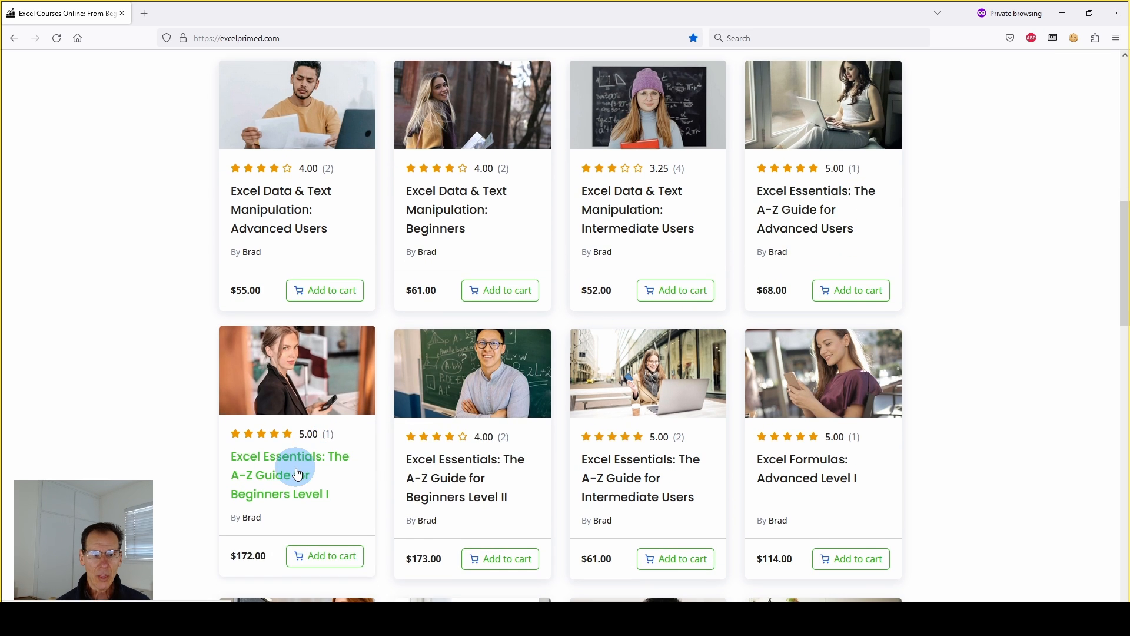
{"action": "scroll", "coordinate": [294, 469], "scroll_direction": "down", "scroll_amount": 1}
{"action": "left_click", "coordinate": [296, 422]}
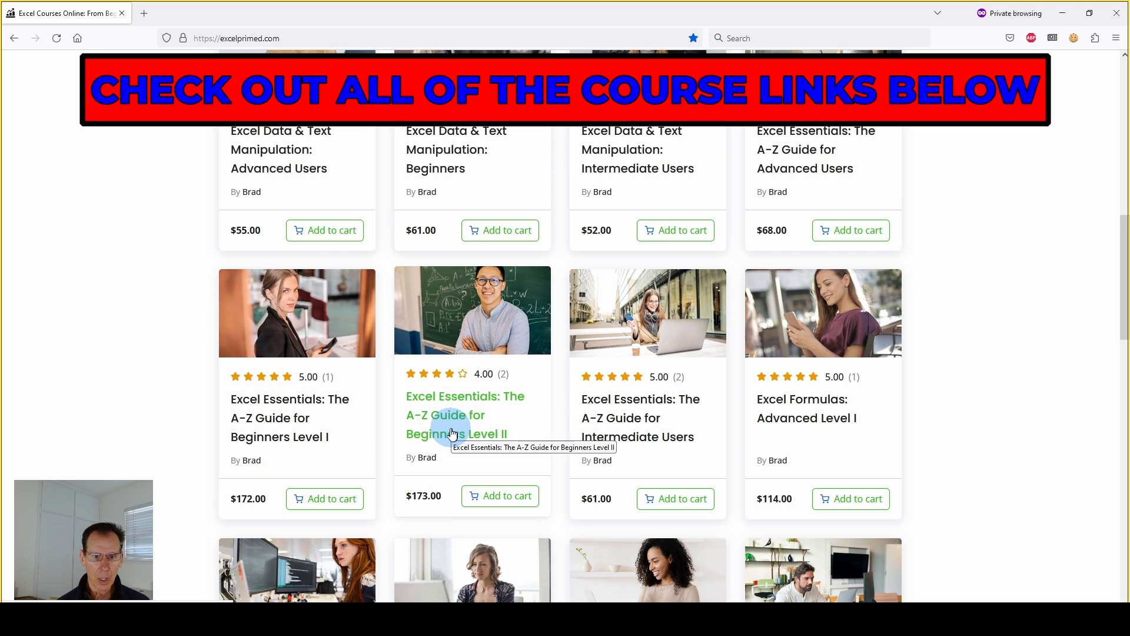
{"action": "scroll", "coordinate": [452, 434], "scroll_direction": "down", "scroll_amount": 1}
{"action": "scroll", "coordinate": [877, 341], "scroll_direction": "down", "scroll_amount": 1}
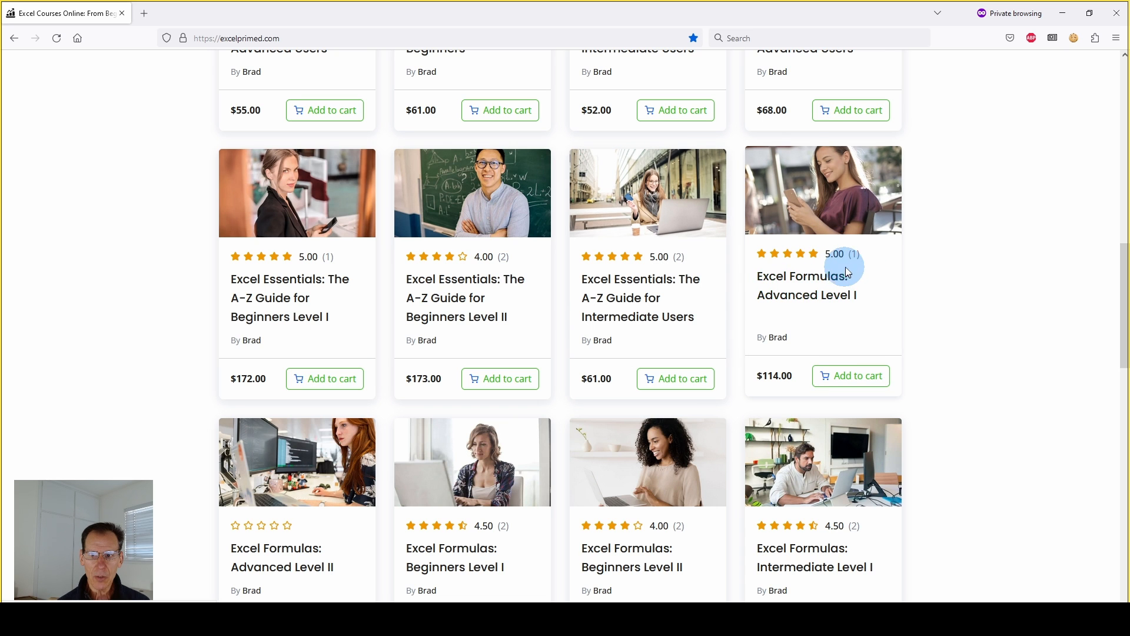
{"action": "scroll", "coordinate": [497, 469], "scroll_direction": "down", "scroll_amount": 1}
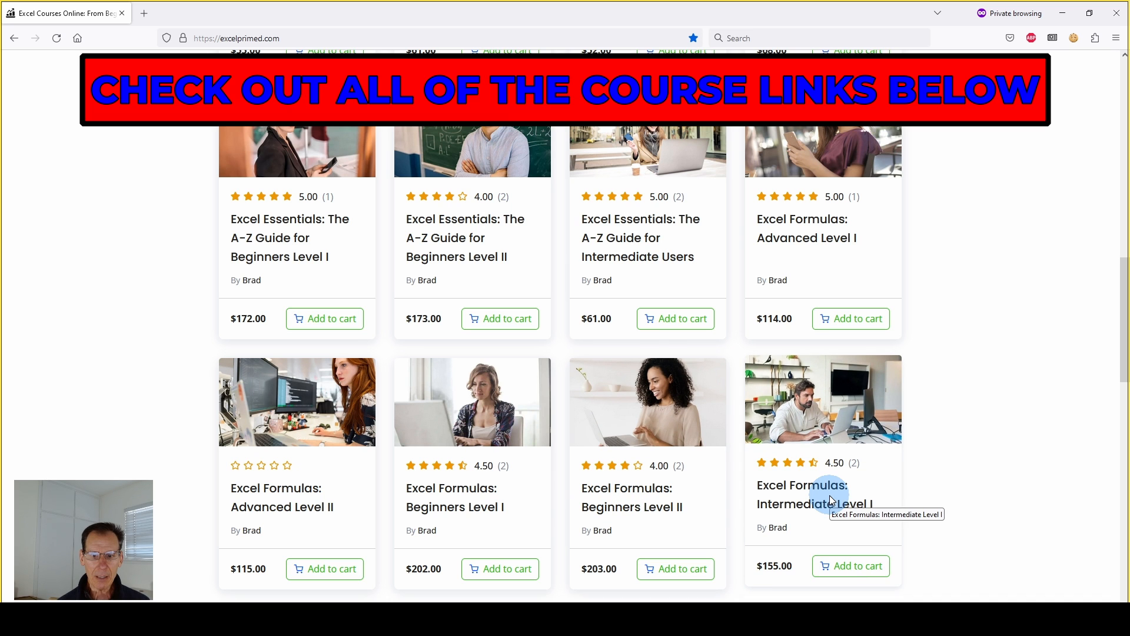
{"action": "scroll", "coordinate": [259, 523], "scroll_direction": "down", "scroll_amount": 2}
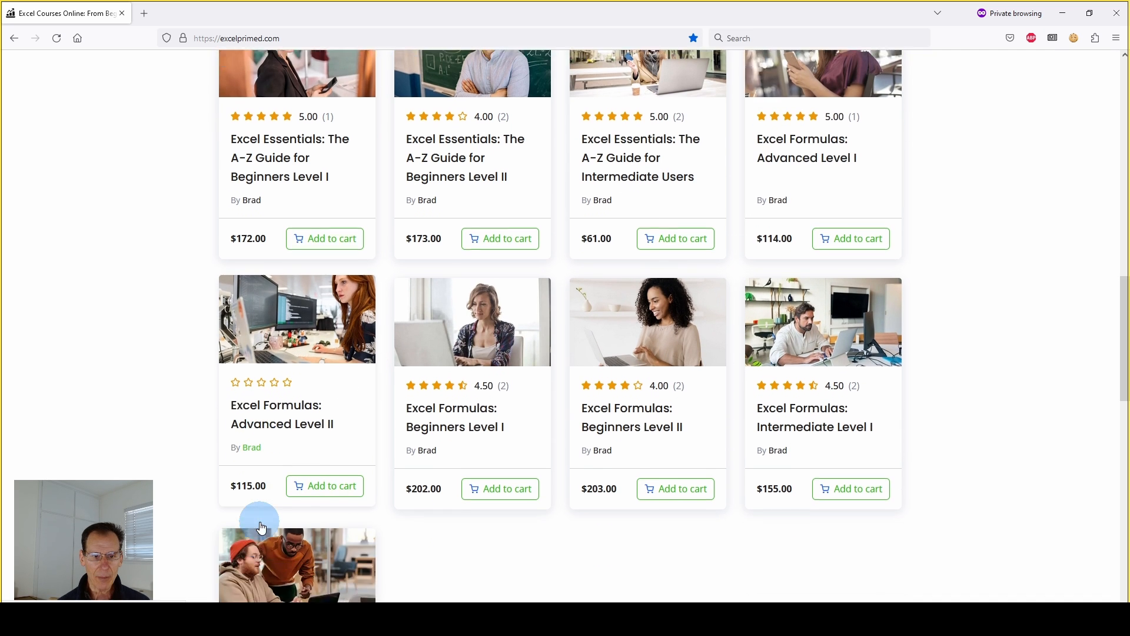
{"action": "scroll", "coordinate": [262, 527], "scroll_direction": "up", "scroll_amount": 8}
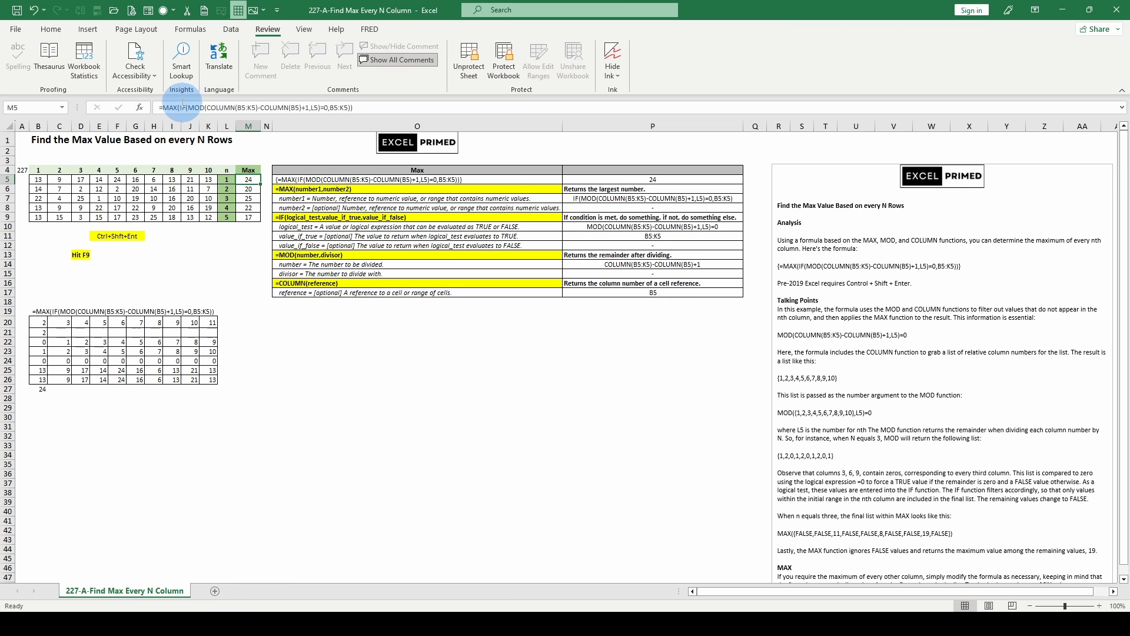
Switch back to the Excel workbook and preview the evaluated IF logical_test argument in M5, leaving the formula unedited
{"action": "left_click", "coordinate": [195, 106]}
{"action": "left_click", "coordinate": [204, 127]}
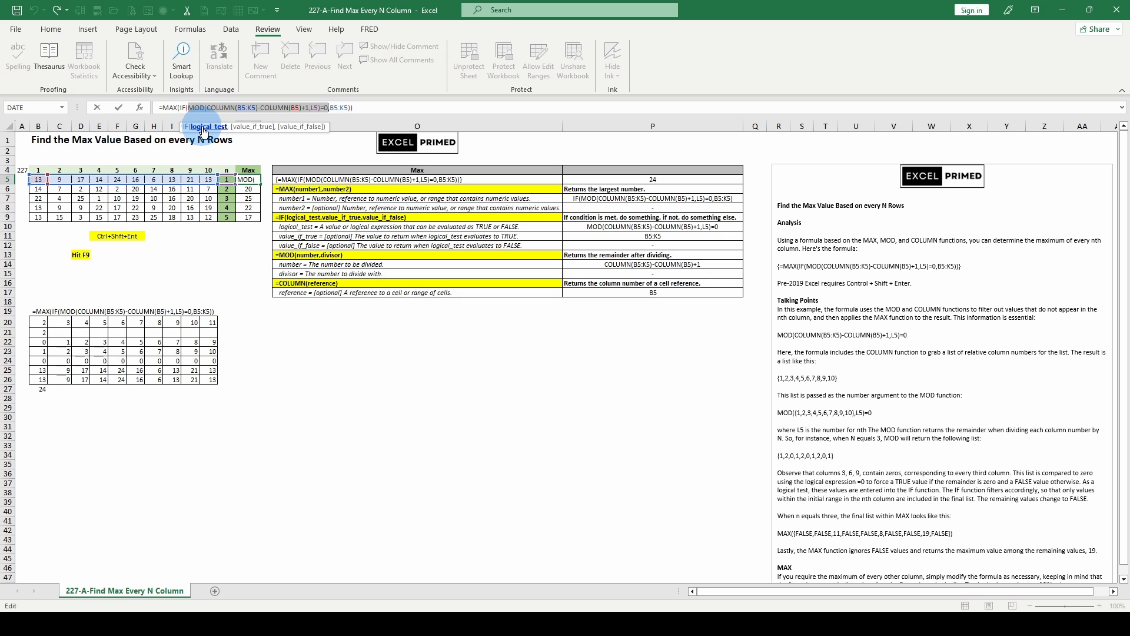
{"action": "key", "text": "F9"}
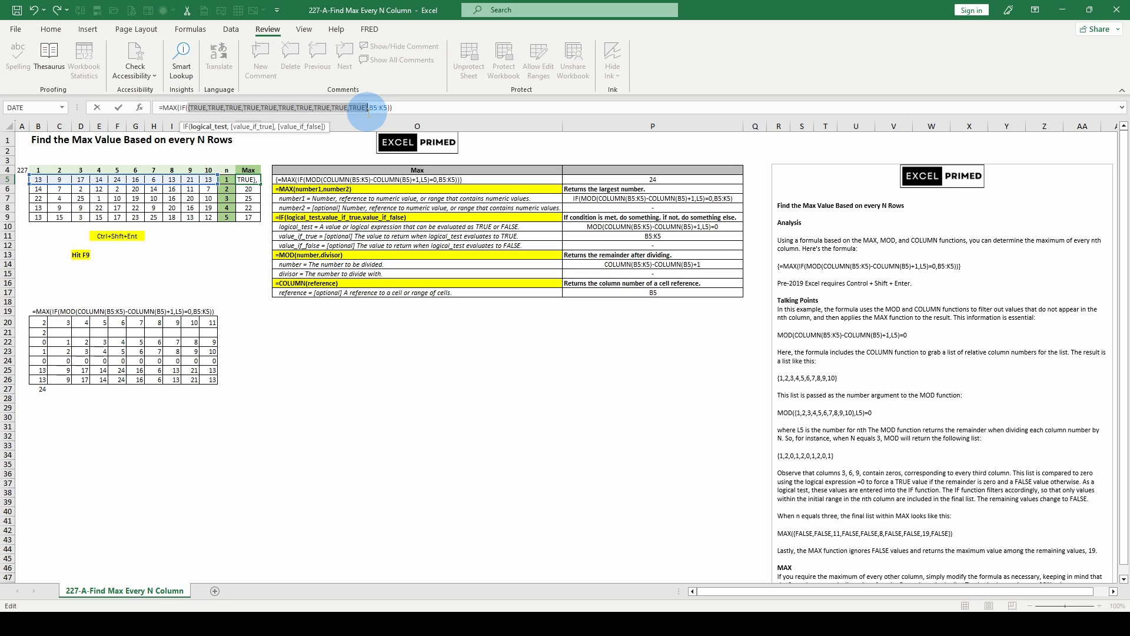
{"action": "key", "text": "Escape"}
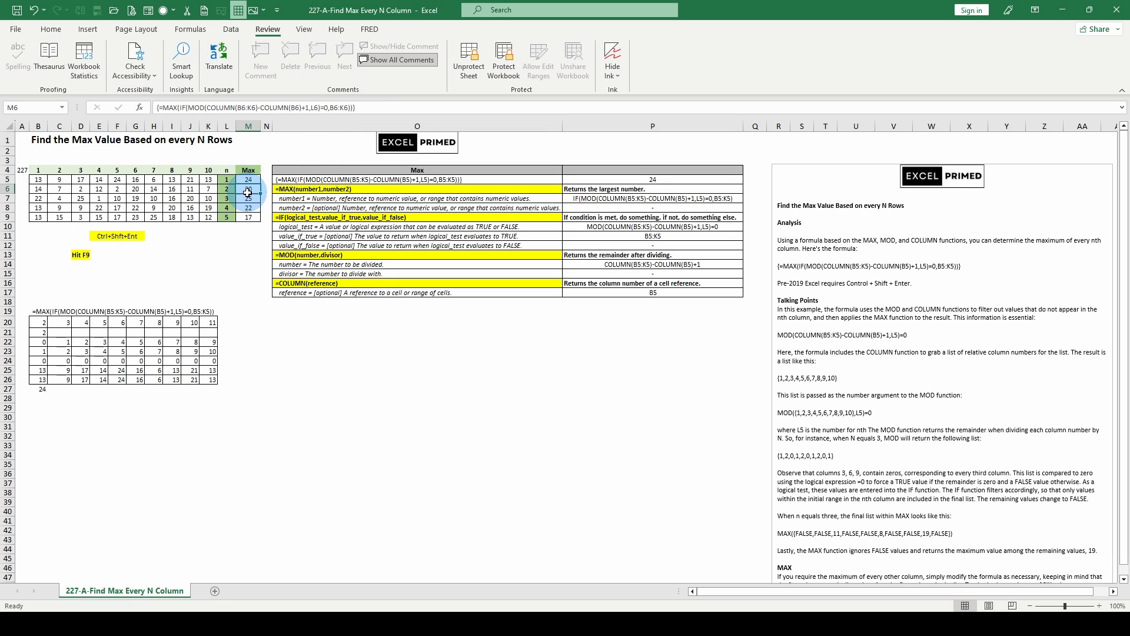
Preview the evaluated IF logical_test argument in M6 for n equal to 2, leaving the formula unedited
{"action": "left_click", "coordinate": [185, 108]}
{"action": "left_click", "coordinate": [208, 127]}
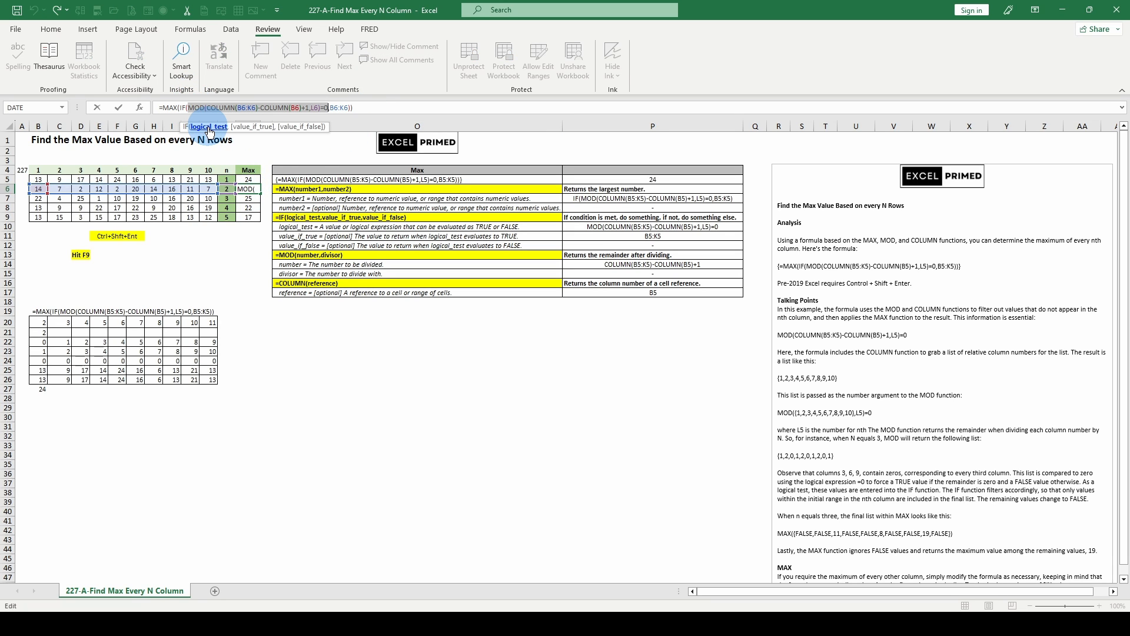
{"action": "key", "text": "F9"}
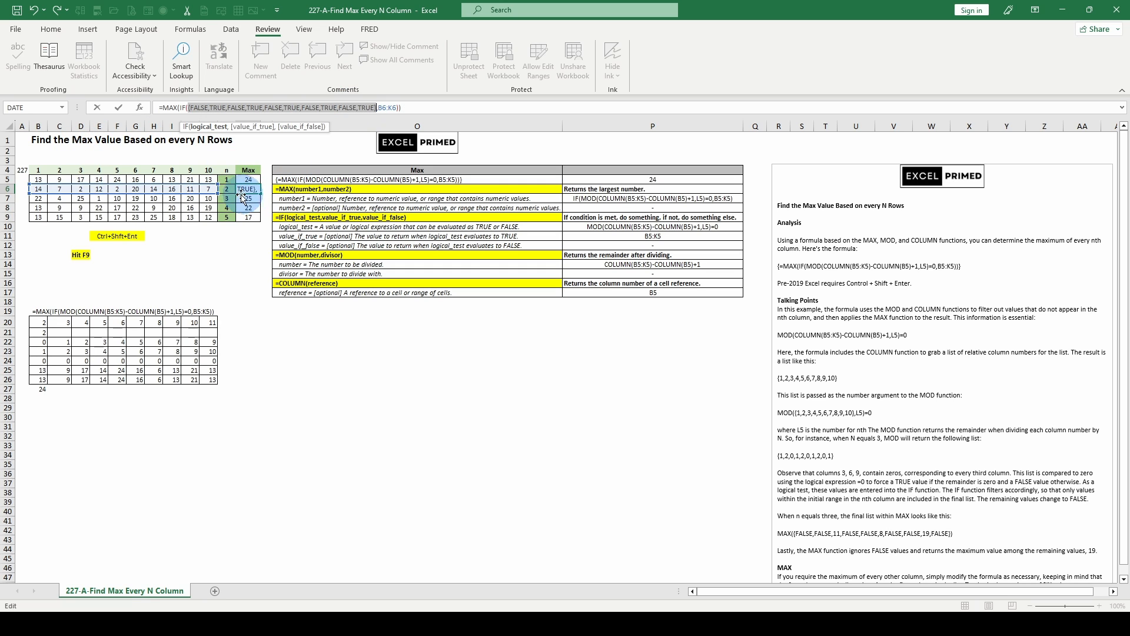
{"action": "key", "text": "Escape"}
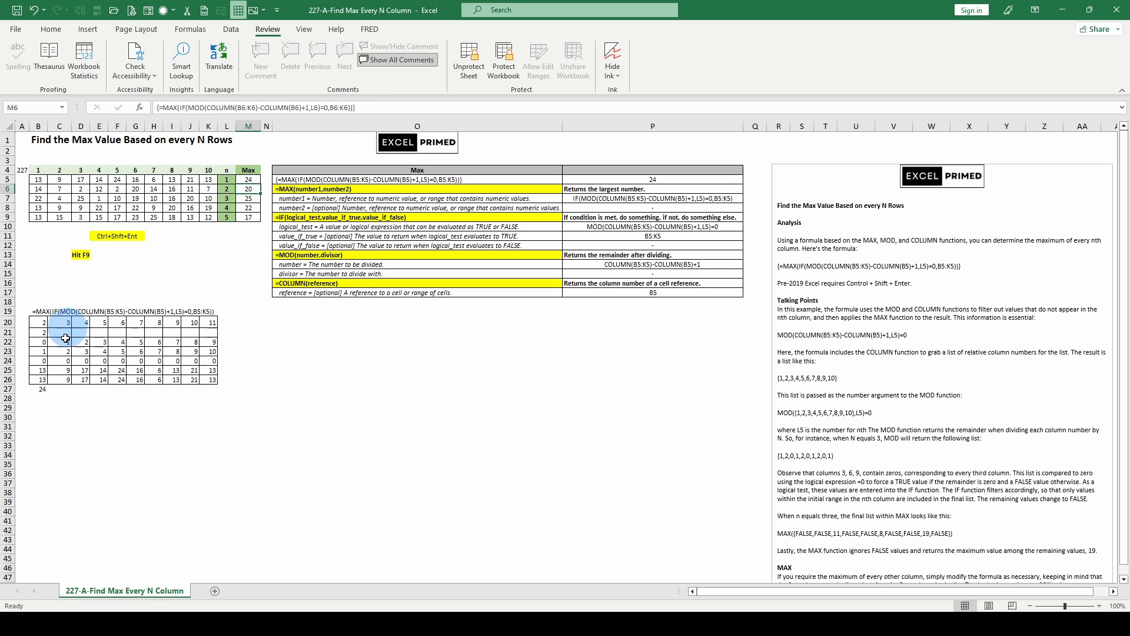
{"action": "left_click", "coordinate": [247, 193]}
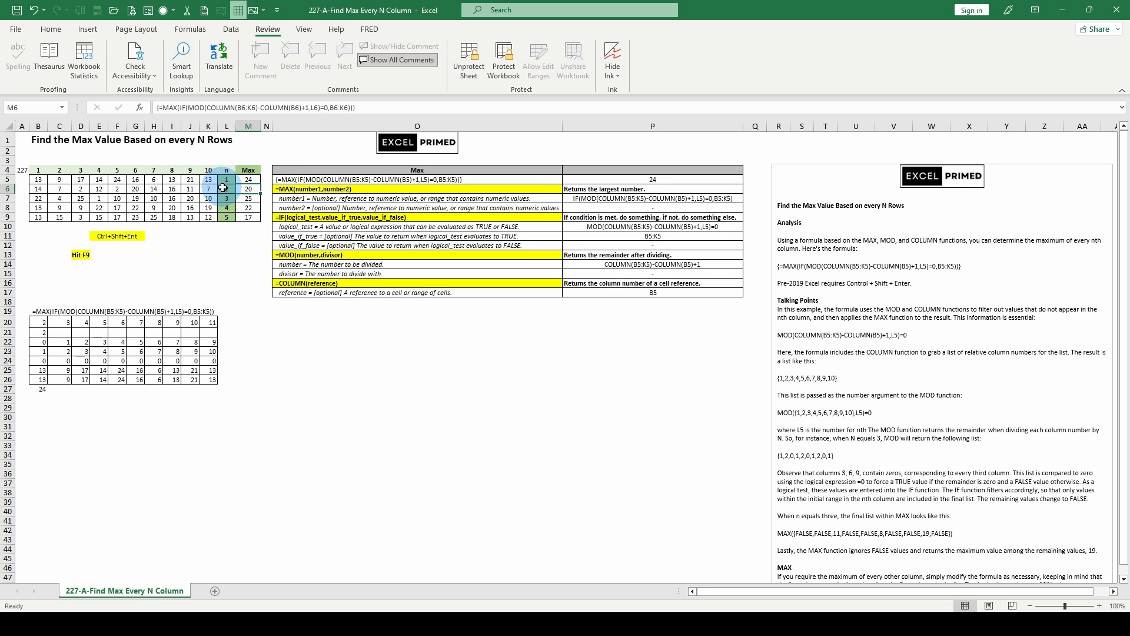
Review the COLUMN-based helper formulas in B20 through B23 again
{"action": "left_click", "coordinate": [33, 325]}
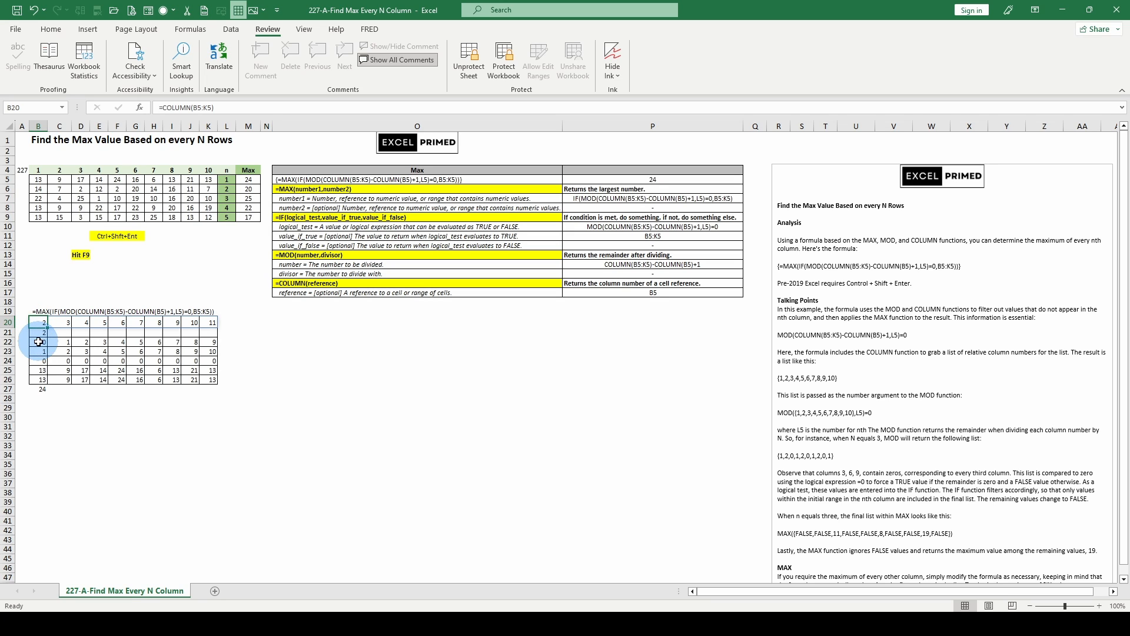
{"action": "left_click", "coordinate": [36, 331]}
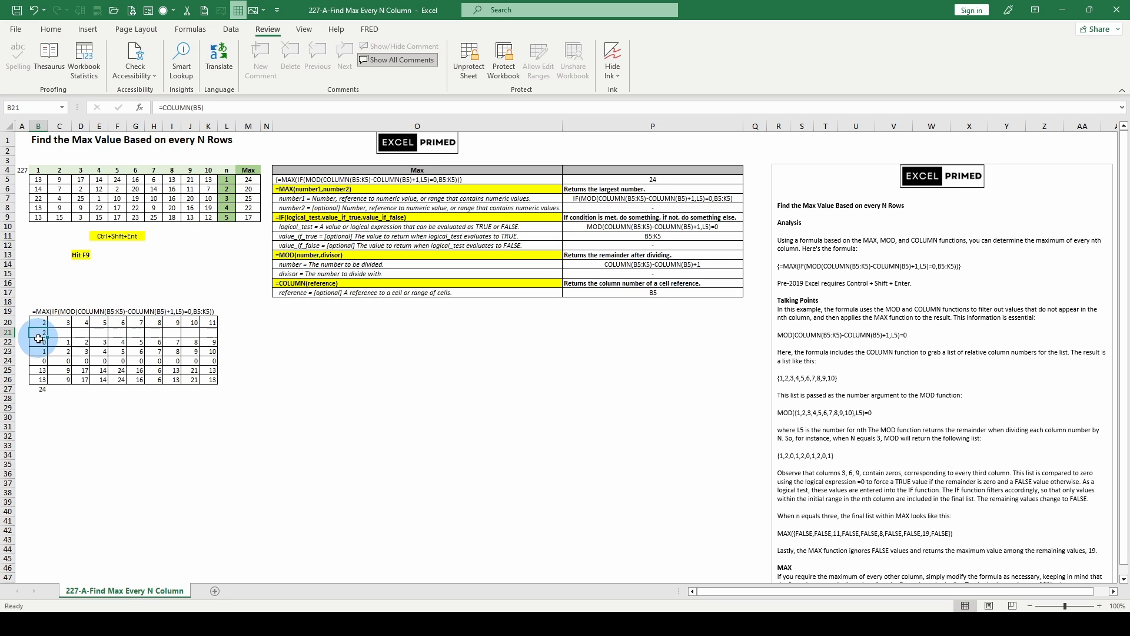
{"action": "left_click", "coordinate": [39, 340]}
{"action": "left_click", "coordinate": [37, 353]}
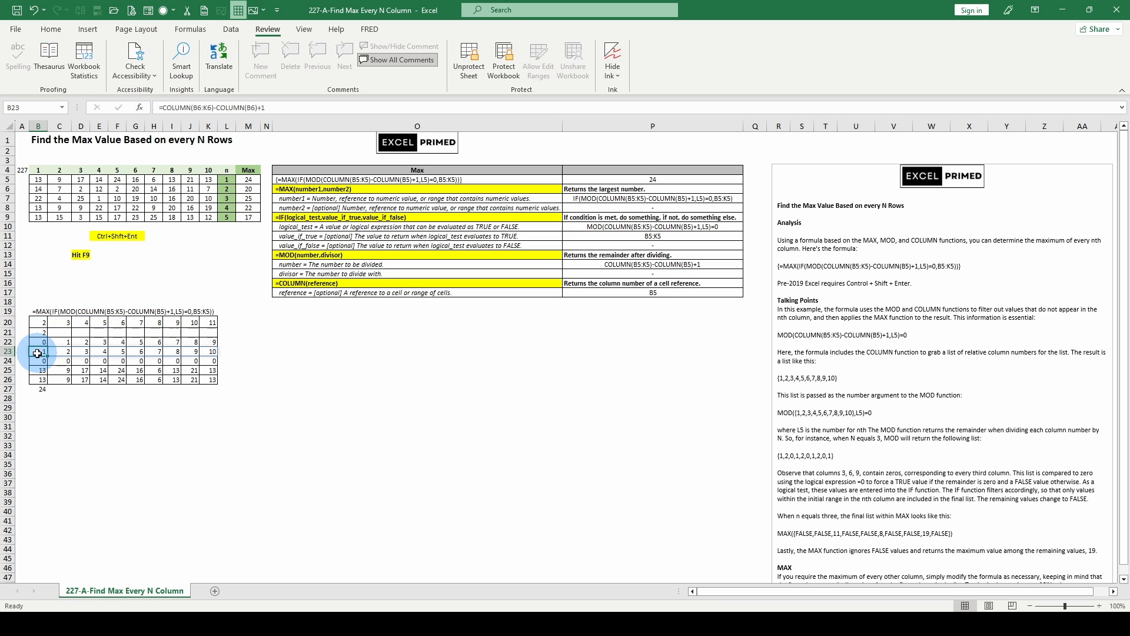
Change the divisor of the MOD formula in B24 to L6
{"action": "left_click", "coordinate": [38, 360]}
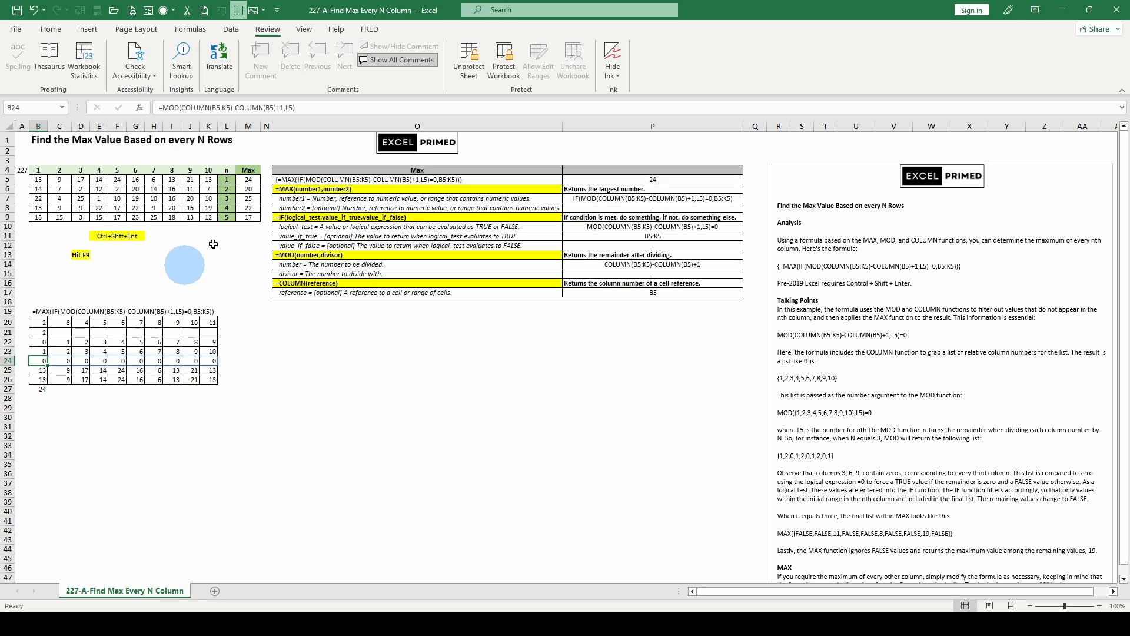
{"action": "left_click", "coordinate": [289, 107]}
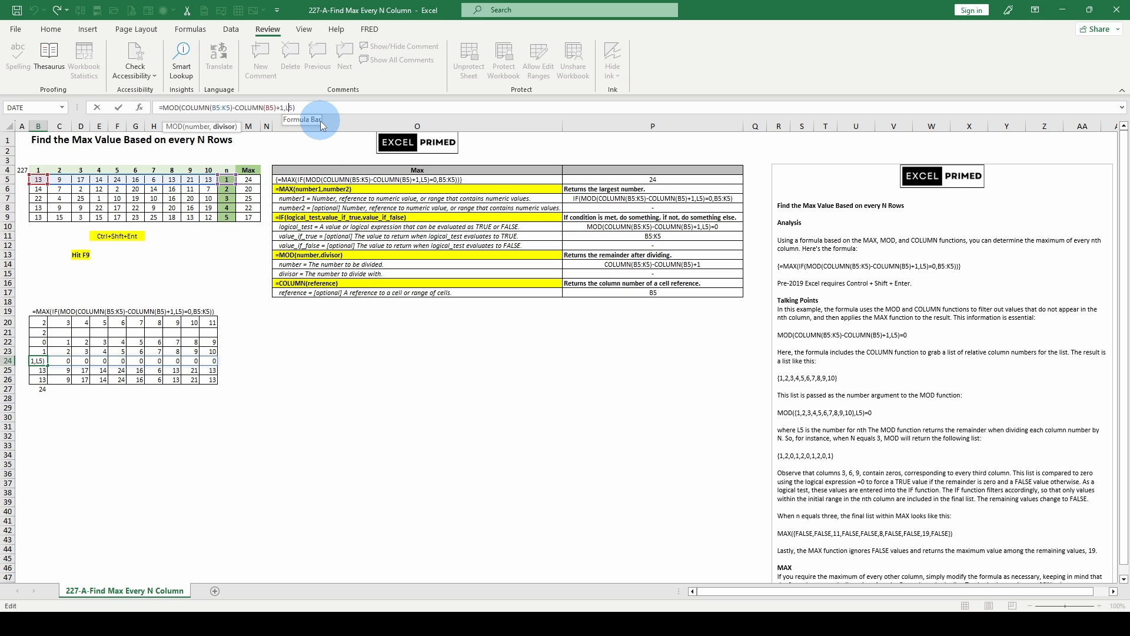
{"action": "type", "text": "6"}
{"action": "key", "text": "Return"}
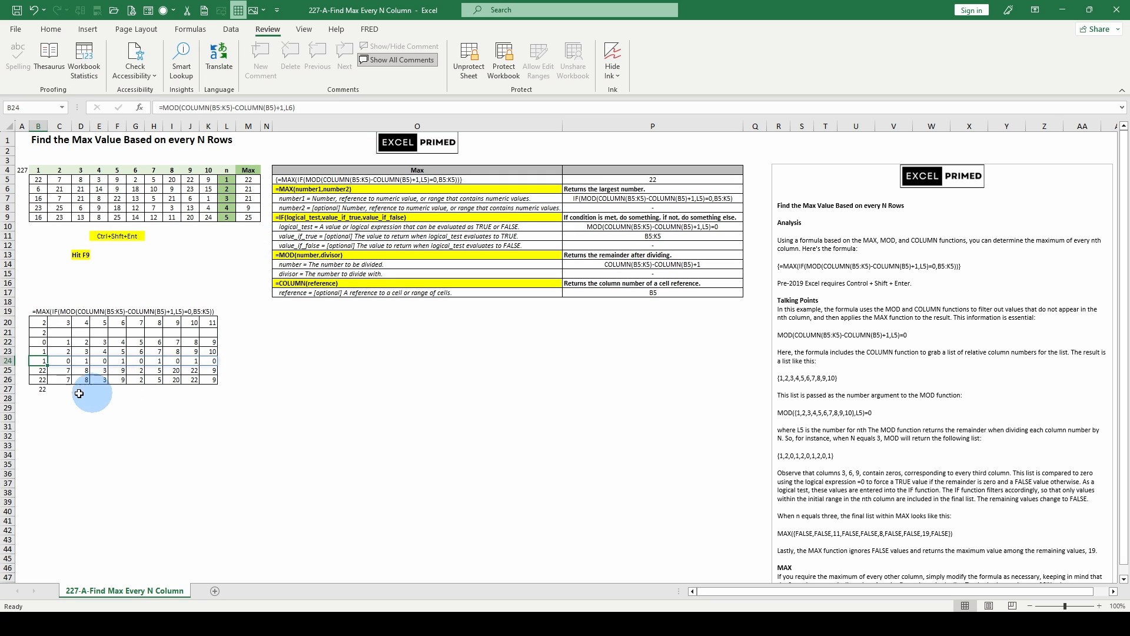
Change the divisor of the MOD formula in B24 to L7
{"action": "left_click", "coordinate": [39, 361]}
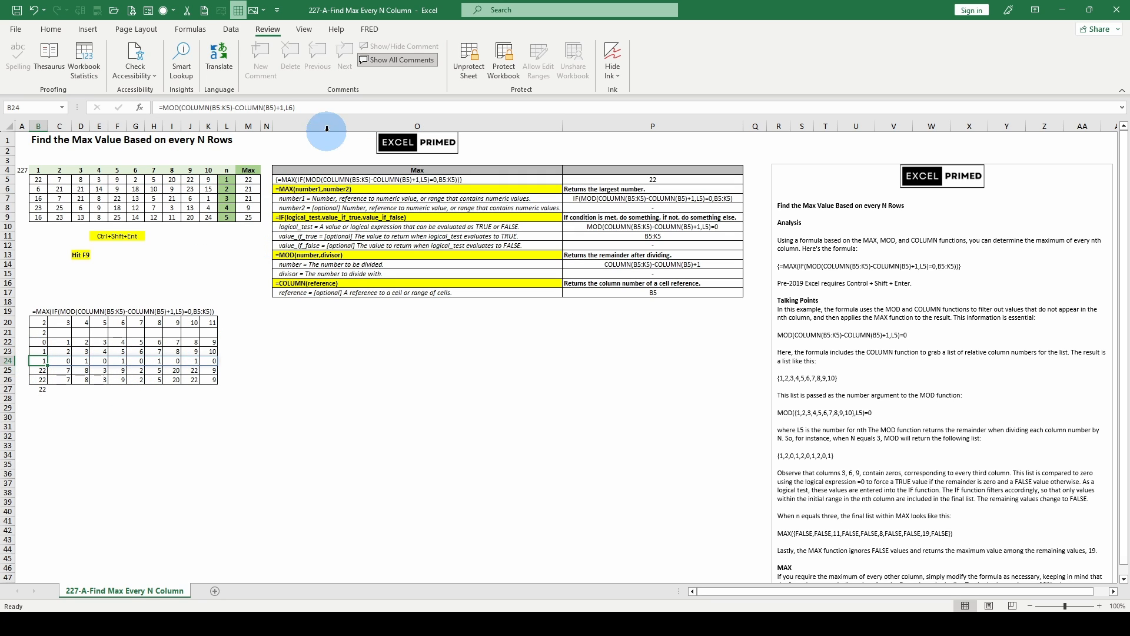
{"action": "left_click", "coordinate": [289, 108]}
{"action": "key", "text": "BackSpace"}
{"action": "type", "text": "7"}
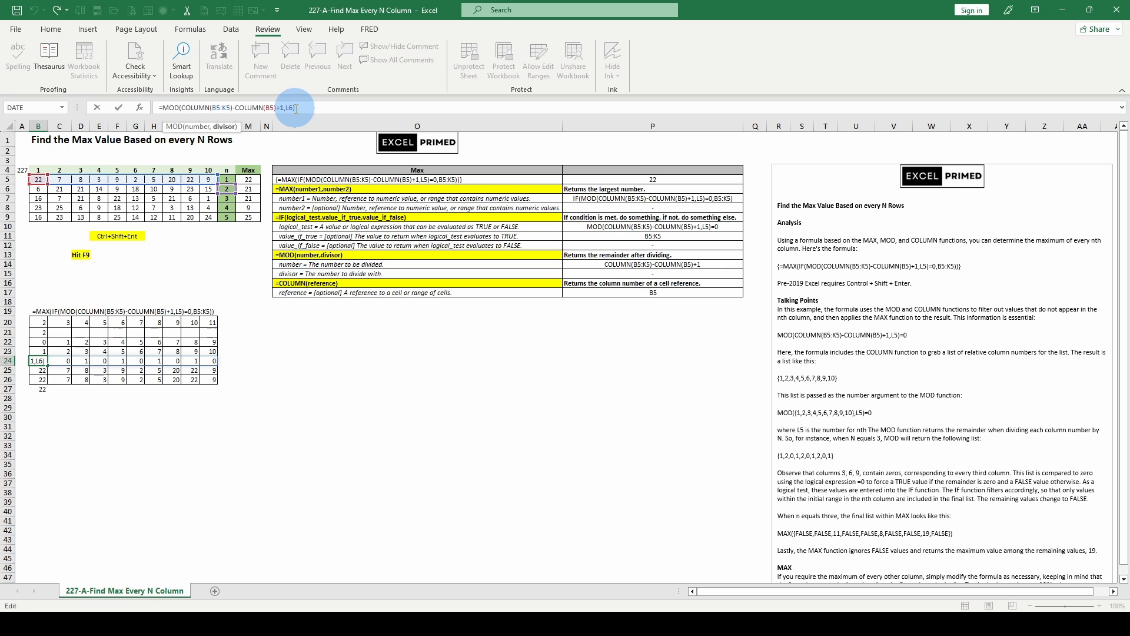
{"action": "key", "text": "Return"}
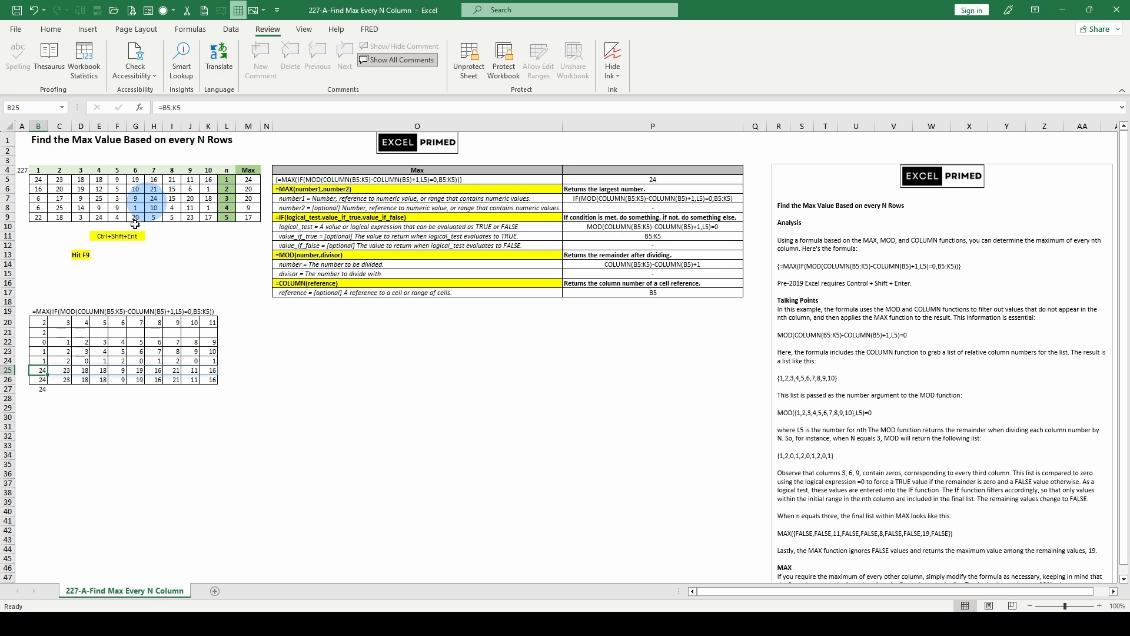
Change the MOD divisor inside the IF formula in B26 to L7
{"action": "left_click", "coordinate": [37, 378]}
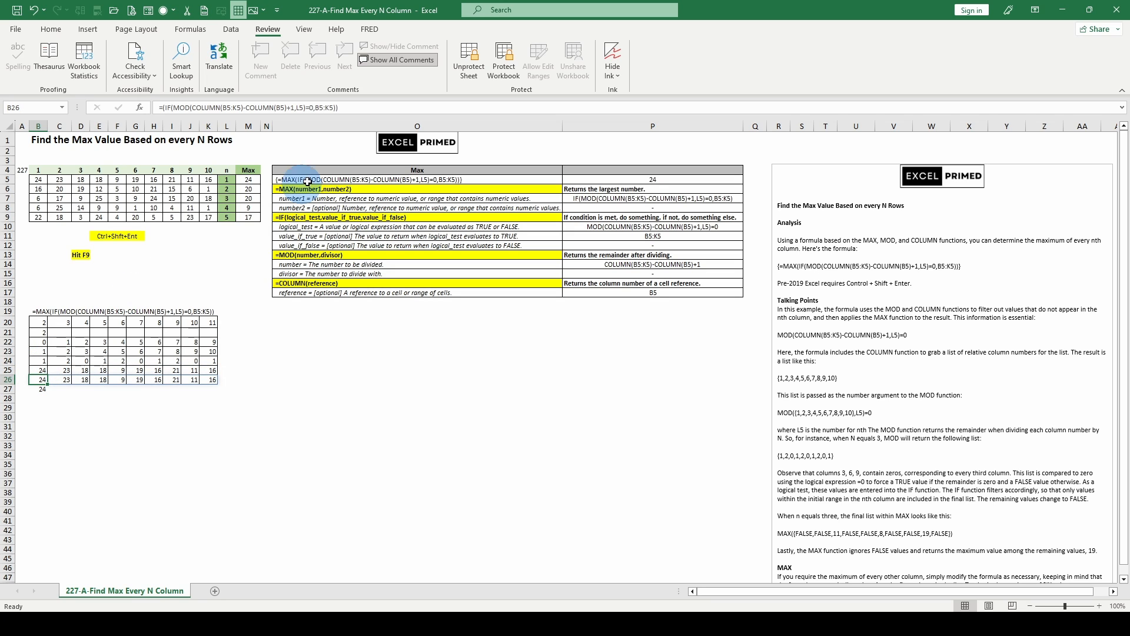
{"action": "left_click", "coordinate": [300, 107]}
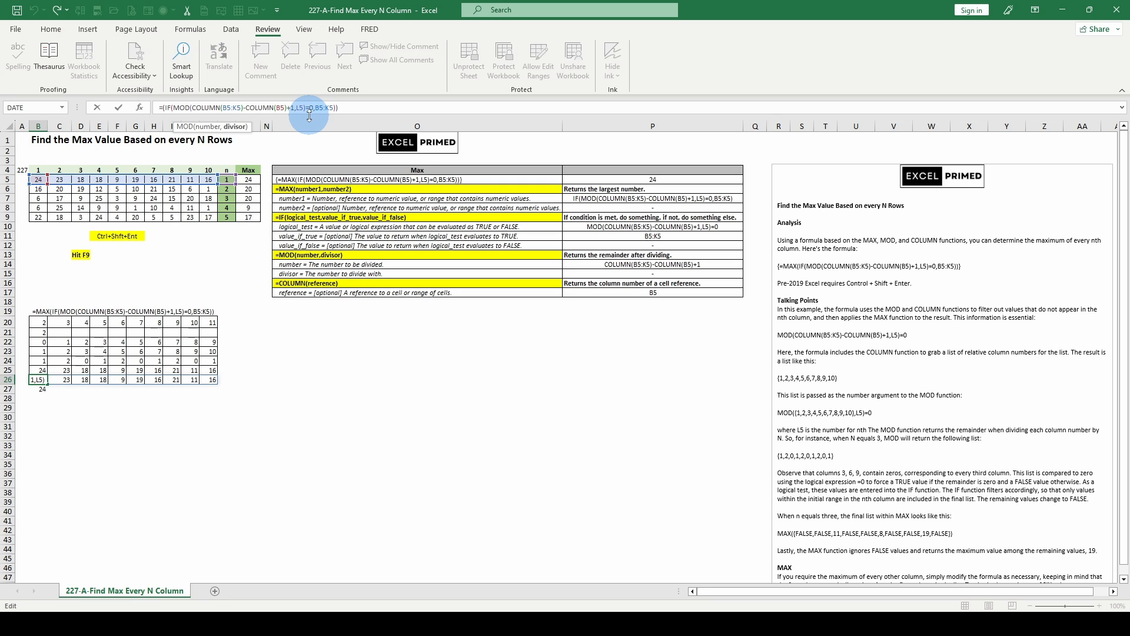
{"action": "key", "text": "Return"}
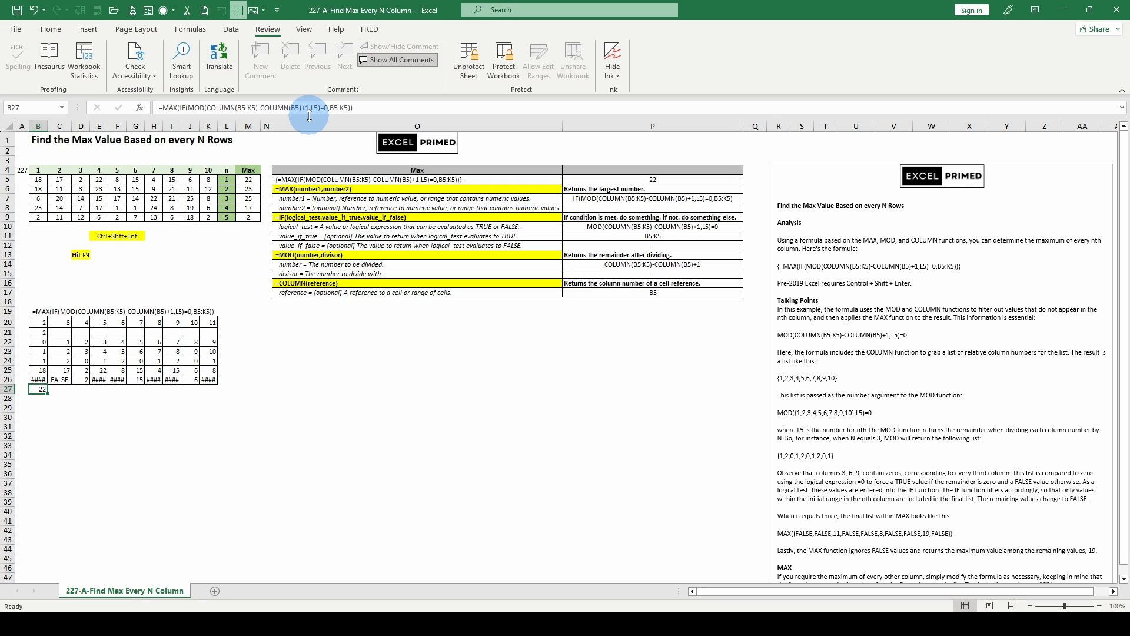
Compare the helper formulas in B26, B27 and B24 with the array formula in M7
{"action": "left_click", "coordinate": [35, 380]}
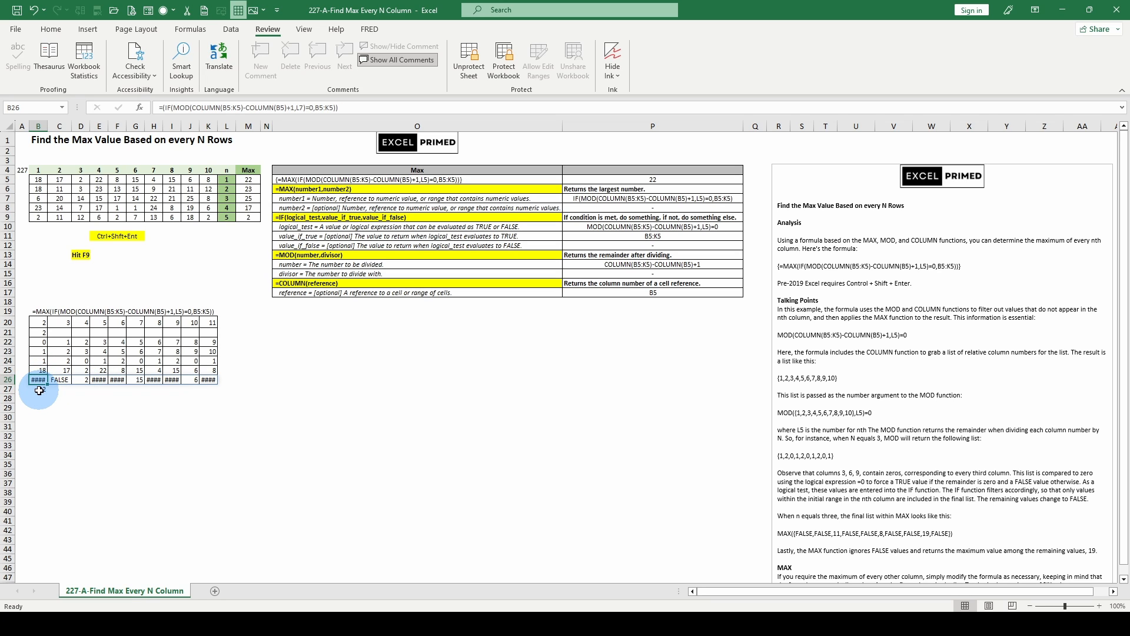
{"action": "left_click", "coordinate": [37, 389]}
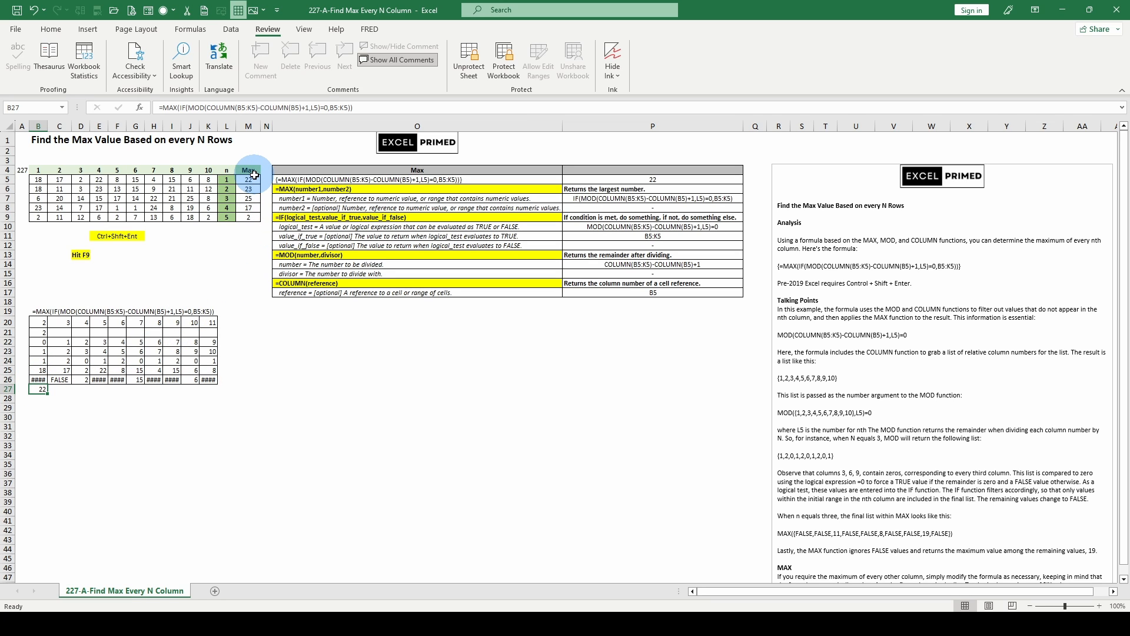
{"action": "left_click", "coordinate": [35, 360]}
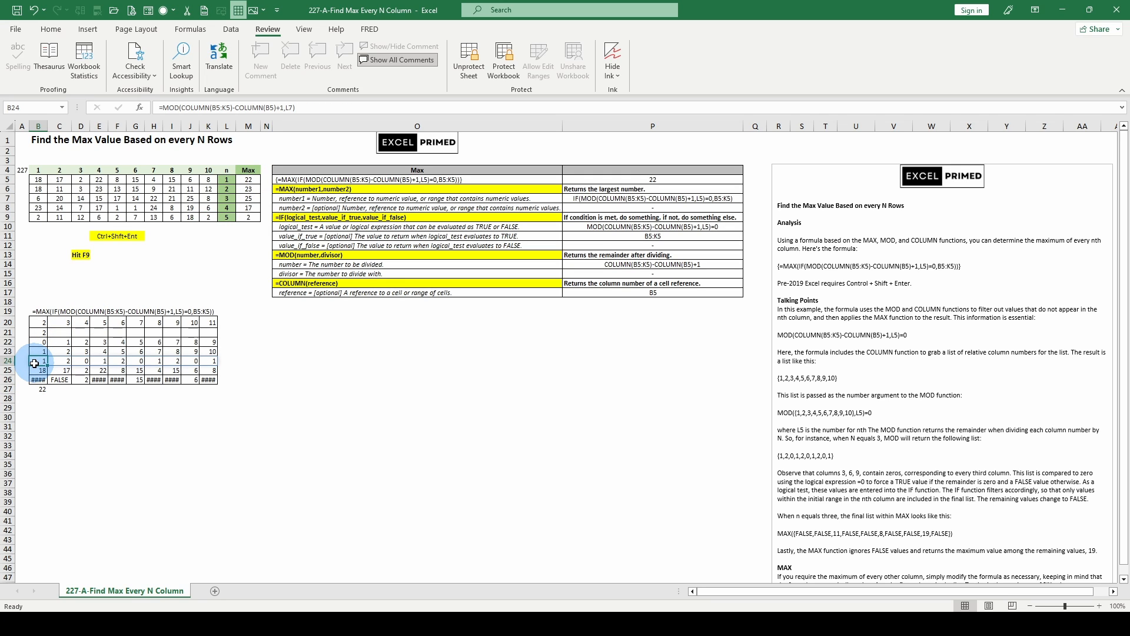
{"action": "left_click", "coordinate": [252, 201]}
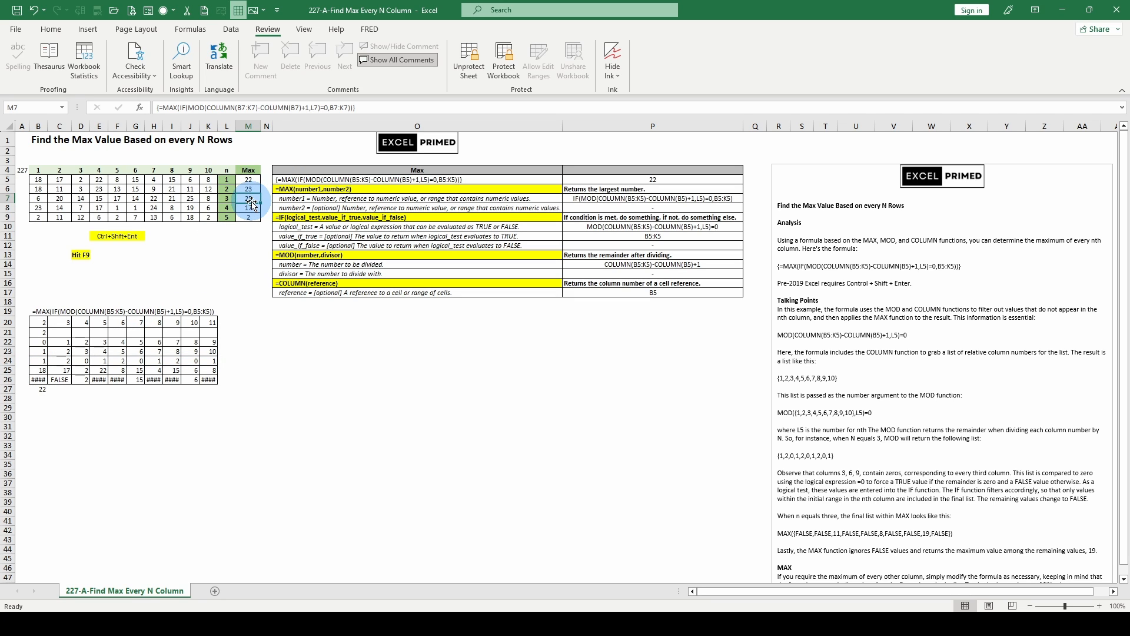
Undo the last divisor change in the IF formula in B26
{"action": "left_click", "coordinate": [37, 378]}
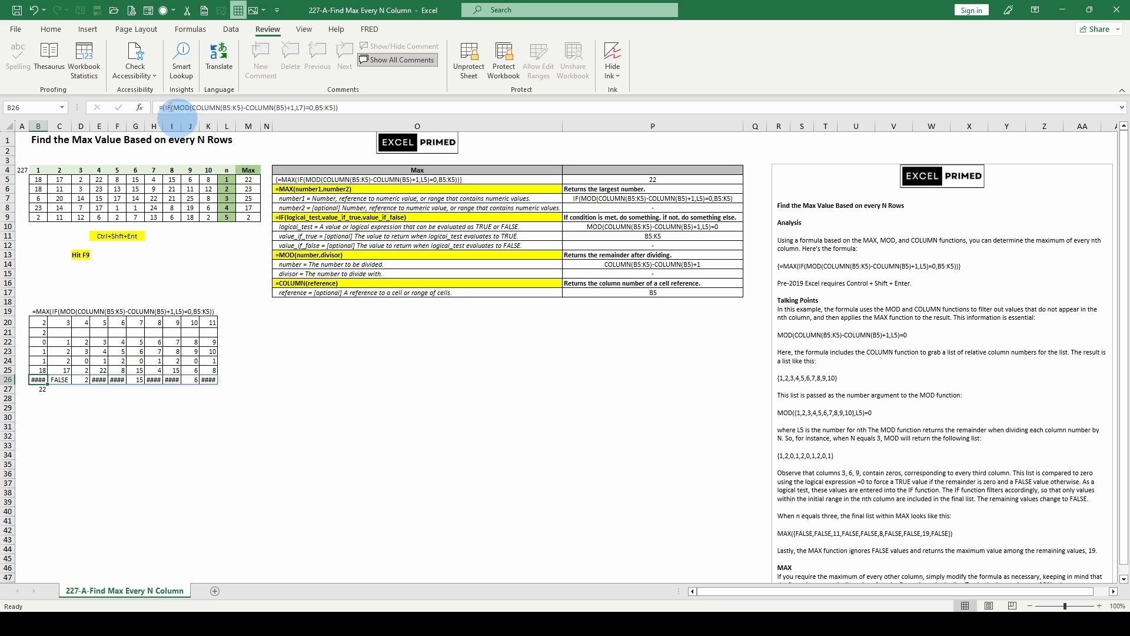
{"action": "left_click", "coordinate": [34, 10]}
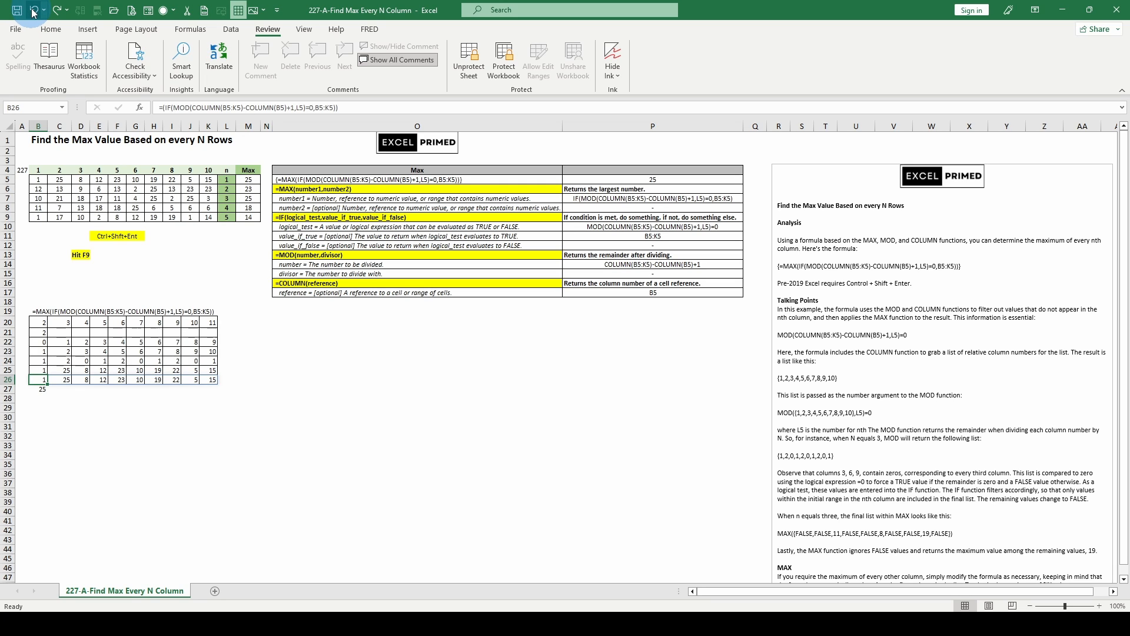
Undo the remaining divisor changes in the MOD formula in B24
{"action": "left_click", "coordinate": [33, 11]}
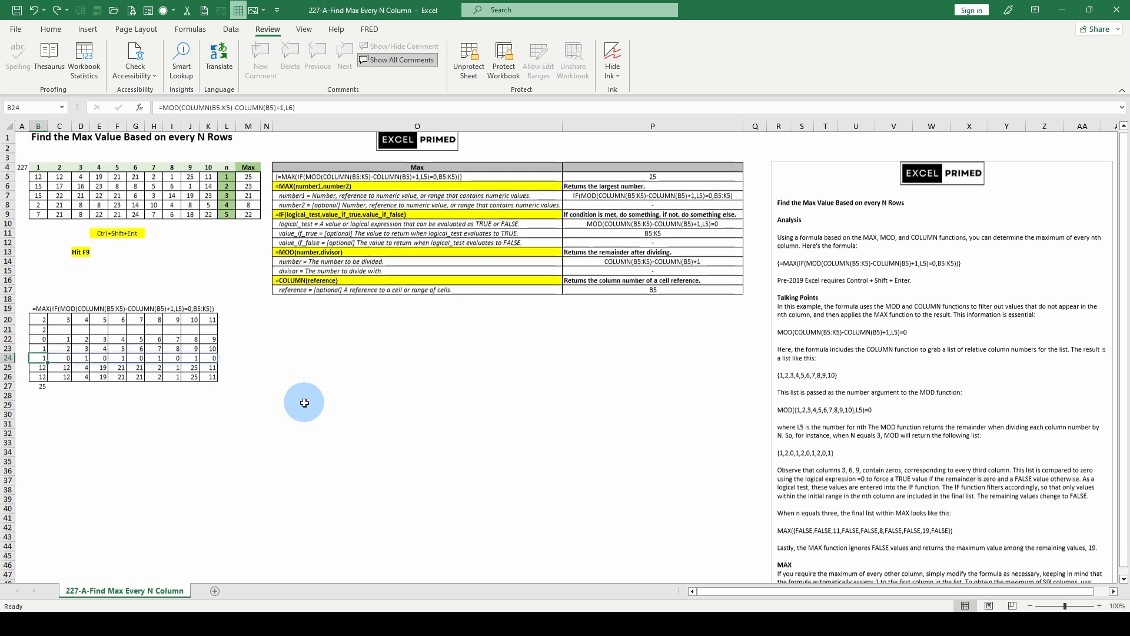
{"action": "scroll", "coordinate": [304, 403], "scroll_direction": "down", "scroll_amount": 5}
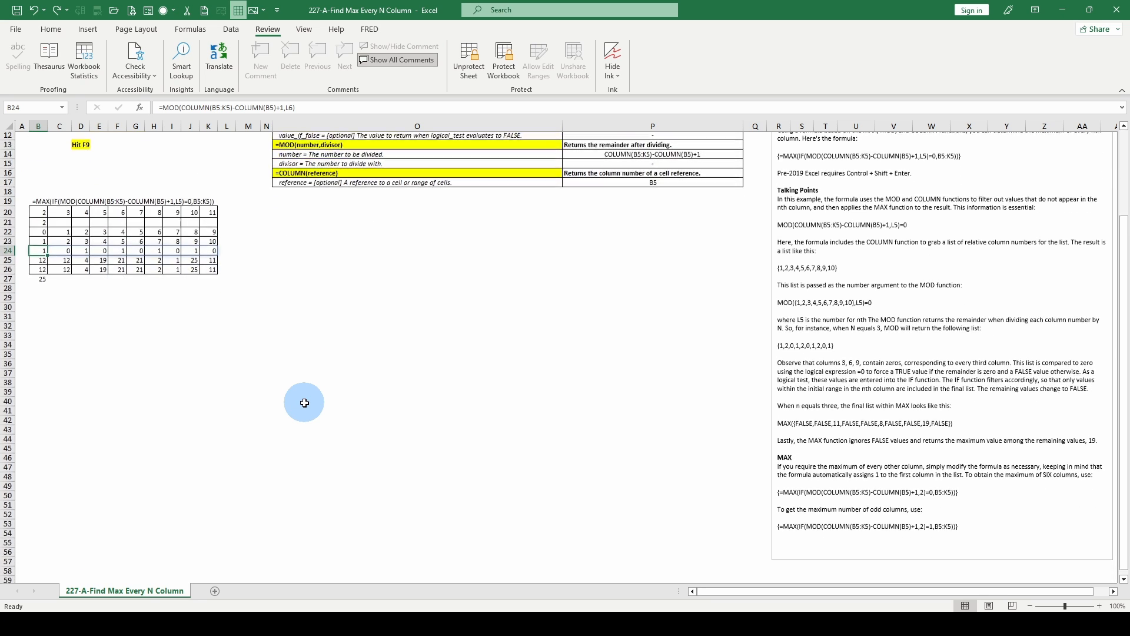
{"action": "scroll", "coordinate": [304, 403], "scroll_direction": "up", "scroll_amount": 5}
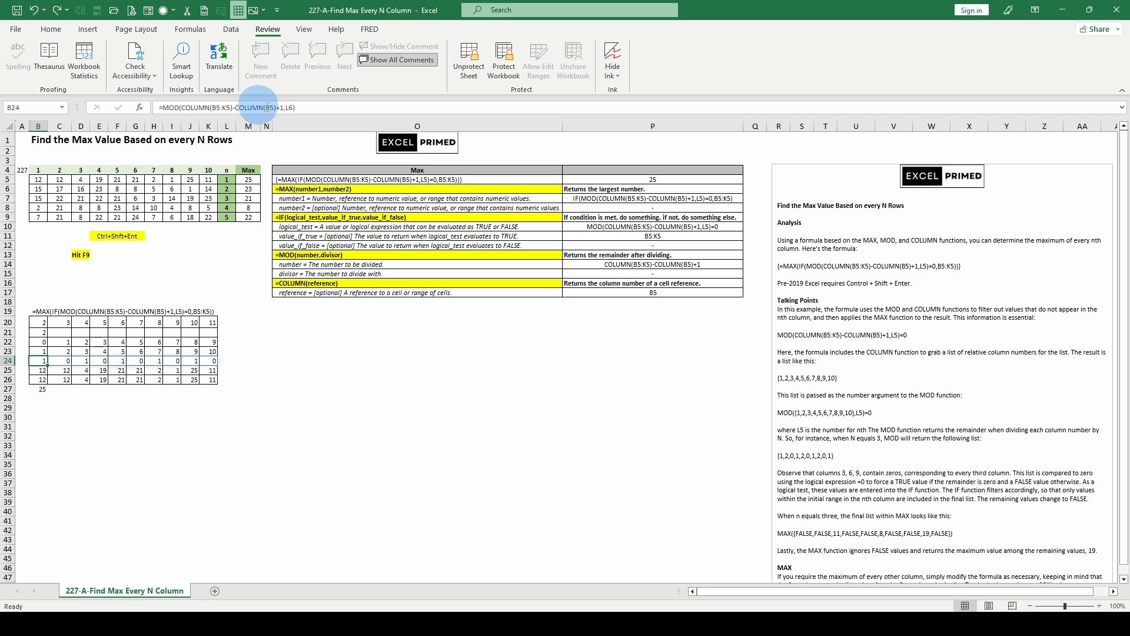
{"action": "left_click", "coordinate": [33, 10]}
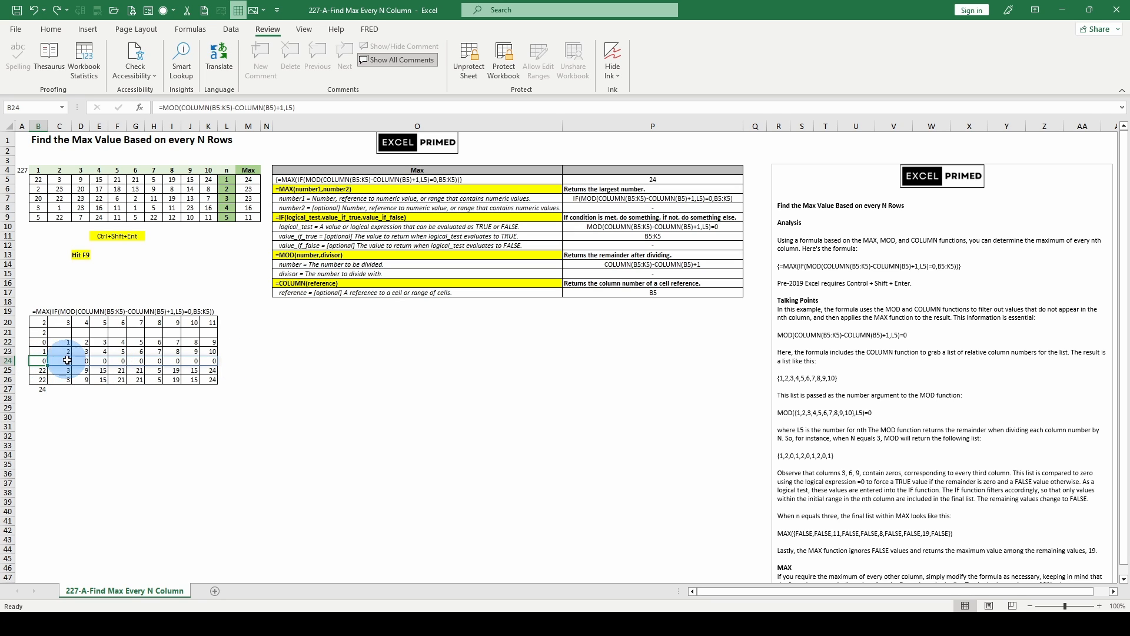
Evaluate the number argument of MOD within the array formula in M5, then discard the evaluation
{"action": "double_click", "coordinate": [248, 179]}
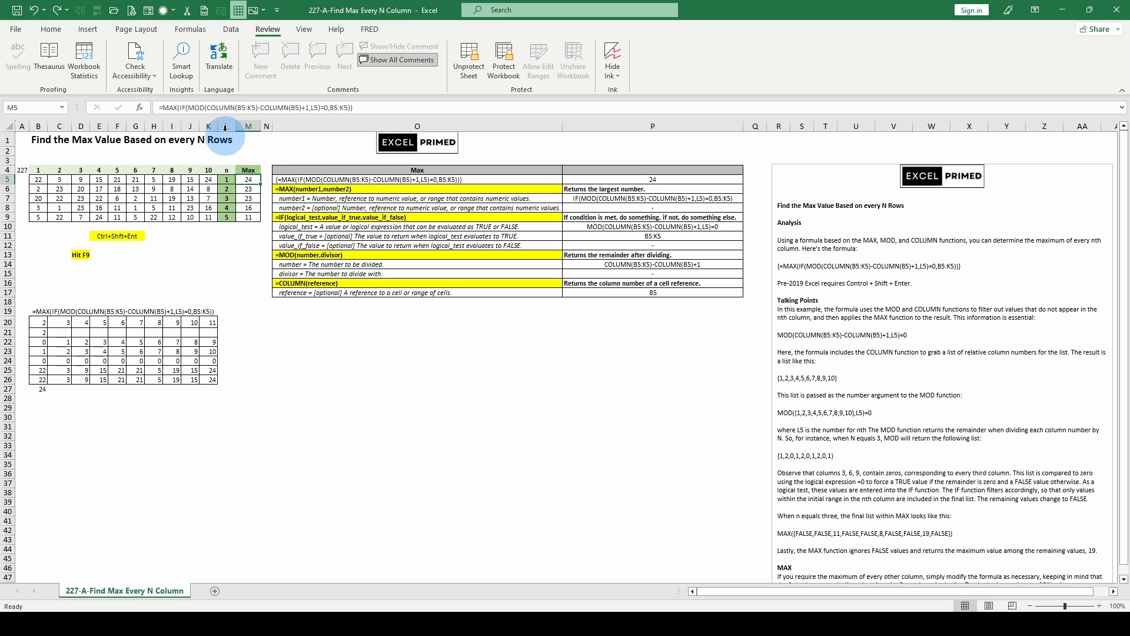
{"action": "left_click", "coordinate": [227, 127]}
{"action": "left_click", "coordinate": [226, 127]}
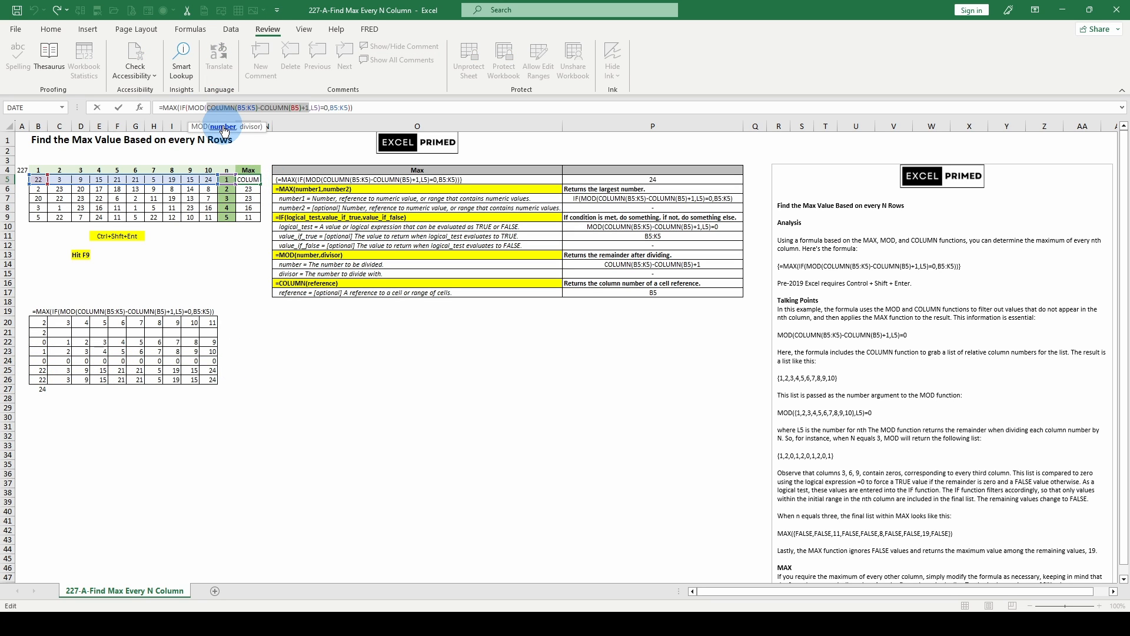
{"action": "key", "text": "F9"}
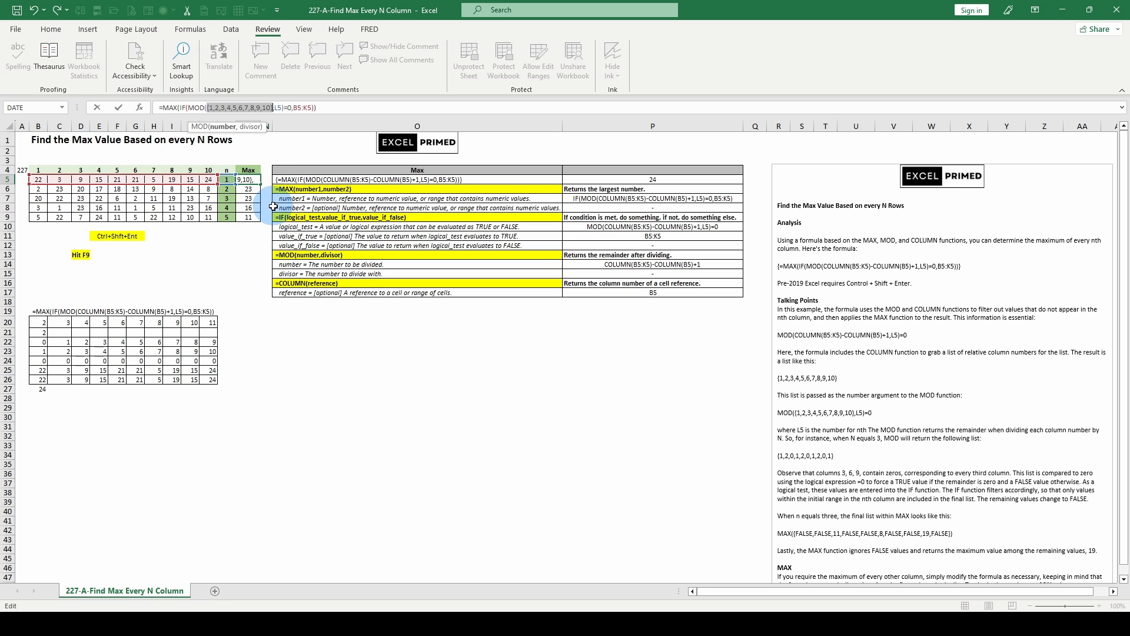
{"action": "key", "text": "Escape"}
Evaluate the number argument of MOD within the array formula in M6, then discard the evaluation
{"action": "left_click", "coordinate": [248, 189]}
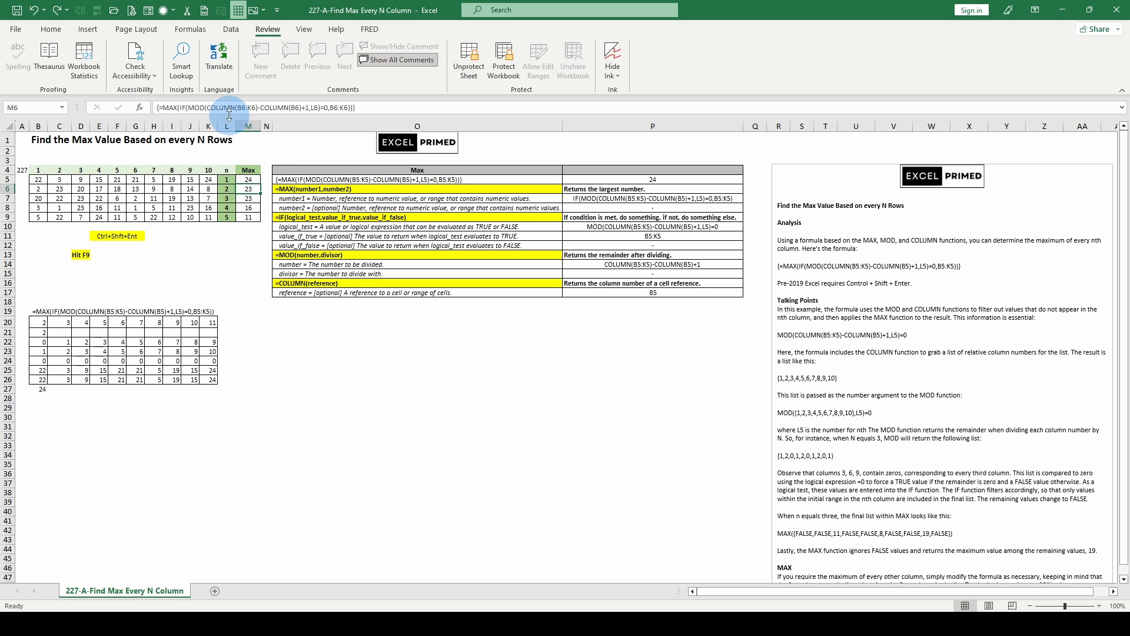
{"action": "left_click", "coordinate": [219, 108]}
{"action": "left_click", "coordinate": [225, 127]}
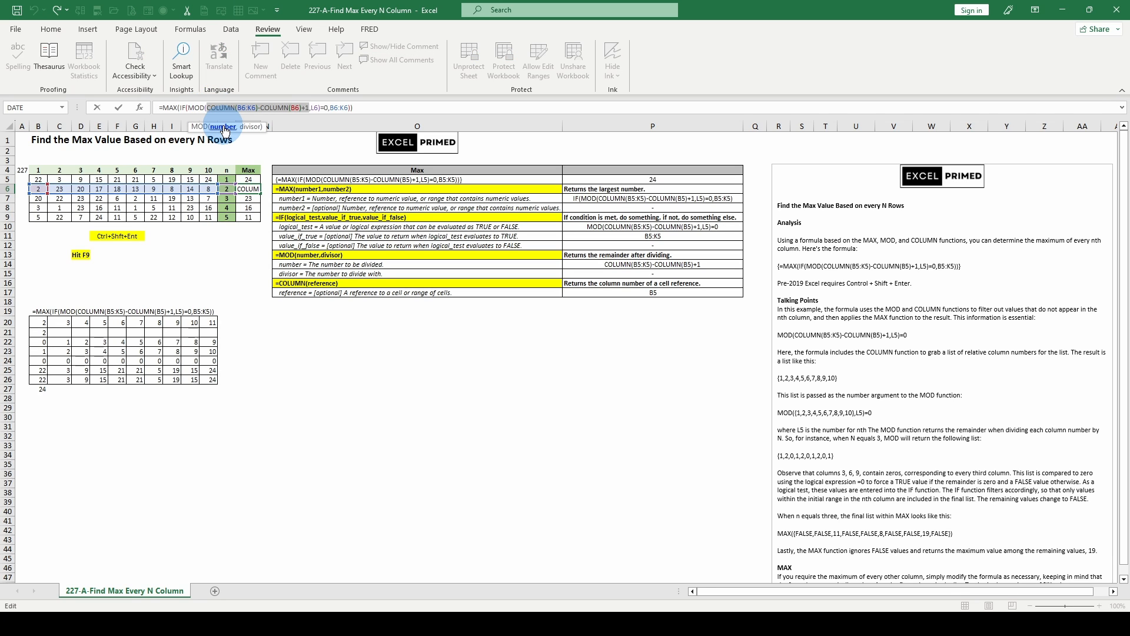
{"action": "key", "text": "F9"}
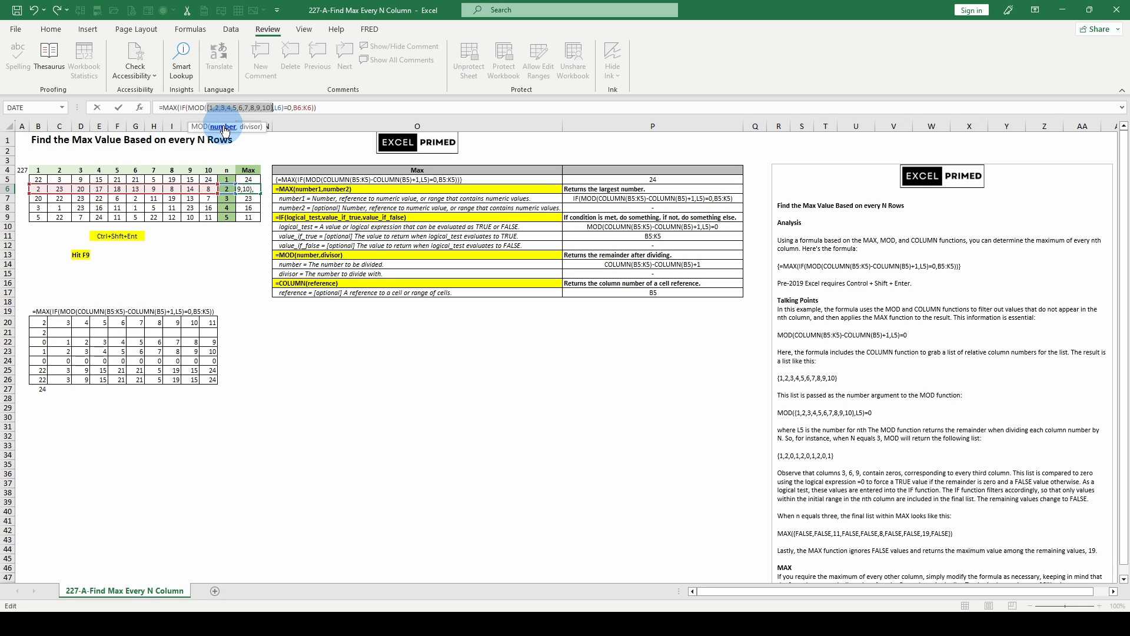
{"action": "key", "text": "Escape"}
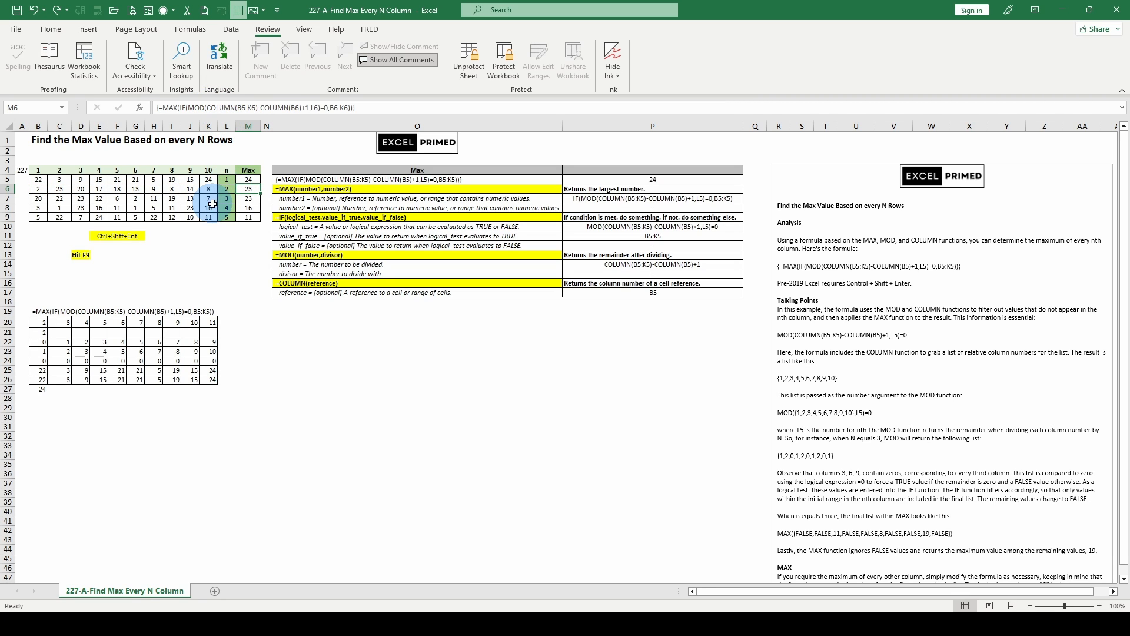
Evaluate the logical_test argument of IF in the M6 array formula and leave the formula without saving
{"action": "left_click_drag", "start_coordinate": [247, 189], "coordinate": [244, 176]}
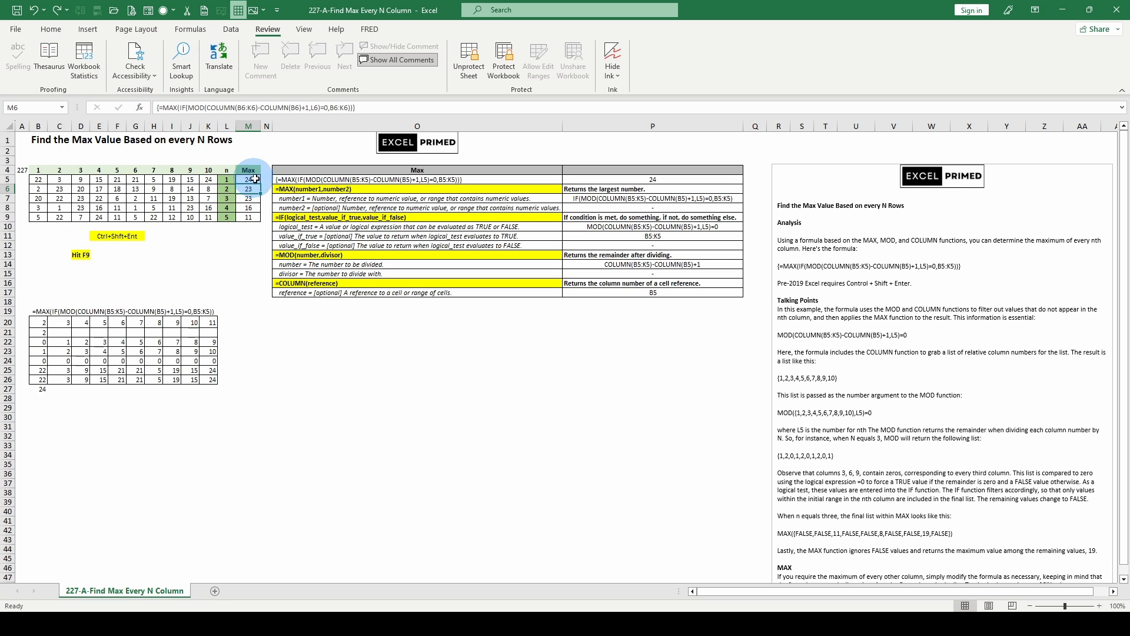
{"action": "left_click", "coordinate": [184, 107]}
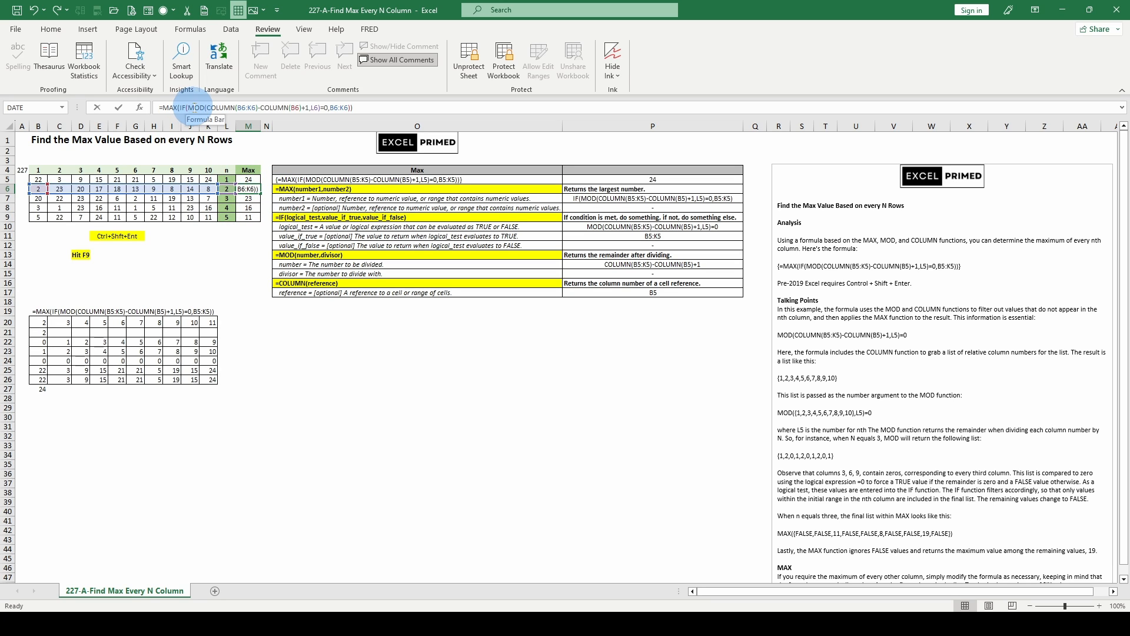
{"action": "left_click", "coordinate": [205, 126]}
{"action": "key", "text": "F9"}
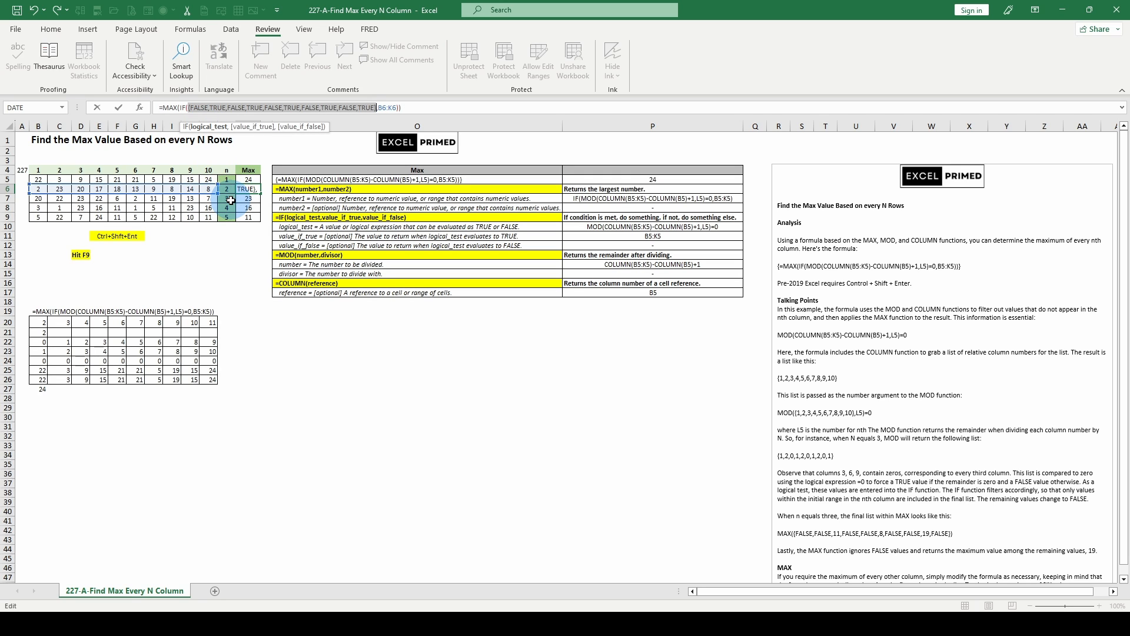
{"action": "key", "text": "Escape"}
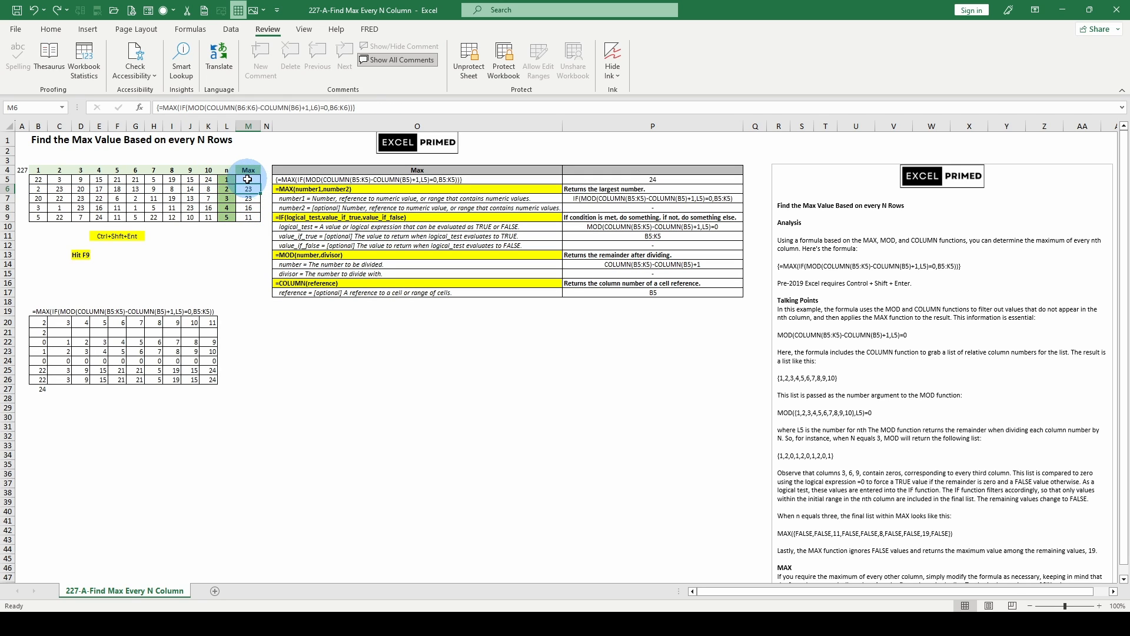
Evaluate the logical_test argument of IF in the M5 array formula and restore the original expression
{"action": "left_click", "coordinate": [247, 179]}
{"action": "left_click", "coordinate": [193, 108]}
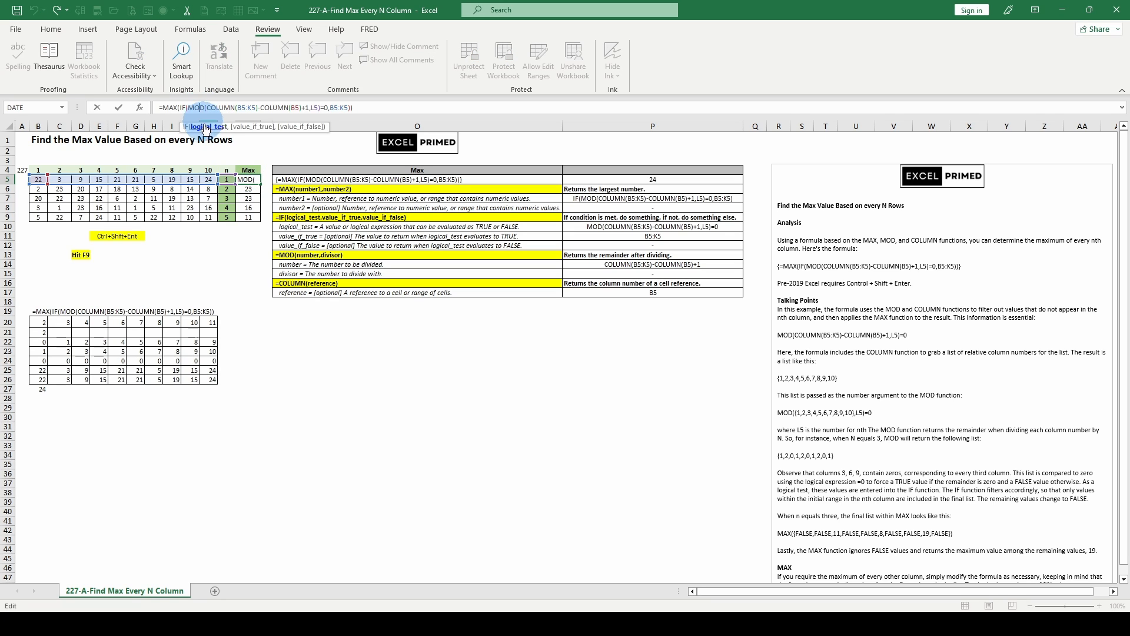
{"action": "left_click", "coordinate": [211, 128]}
{"action": "key", "text": "F9"}
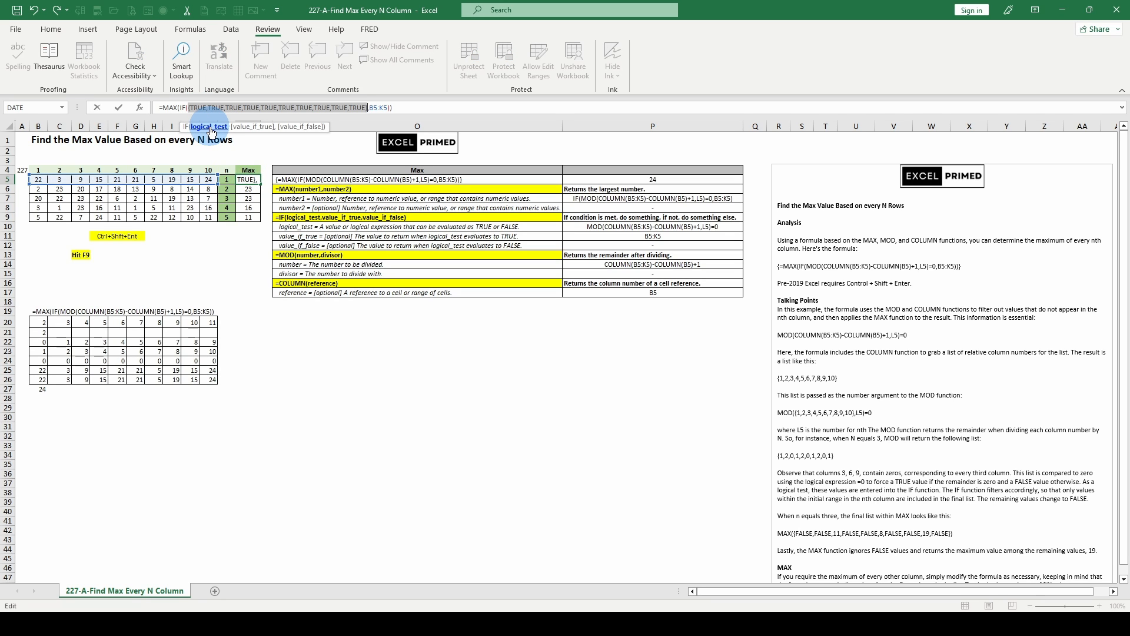
{"action": "key", "text": "ctrl+z"}
Highlight the value_if_true and logical_test arguments of IF in the M5 formula in turn, ending on value_if_true
{"action": "scroll", "coordinate": [172, 405], "scroll_direction": "down", "scroll_amount": 1}
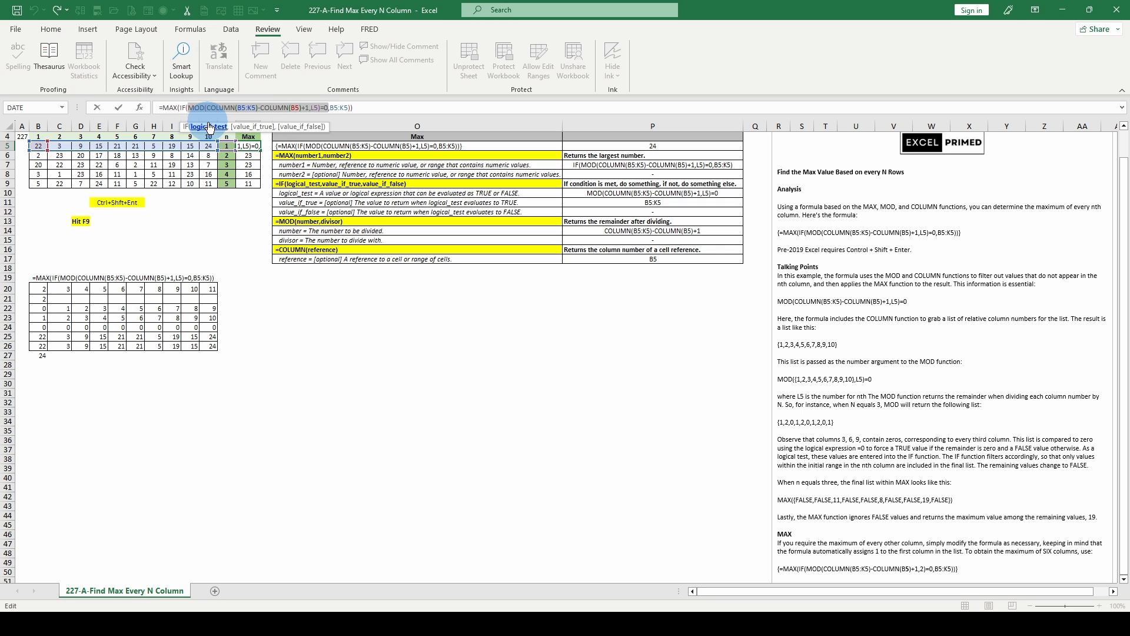
{"action": "left_click", "coordinate": [246, 127]}
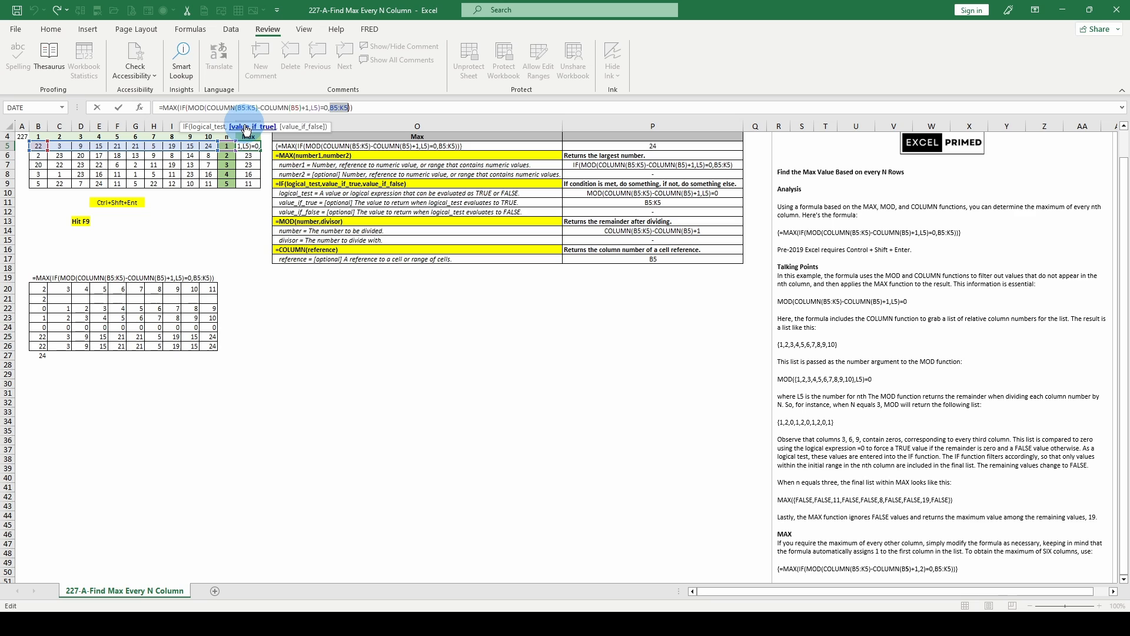
{"action": "left_click", "coordinate": [200, 126]}
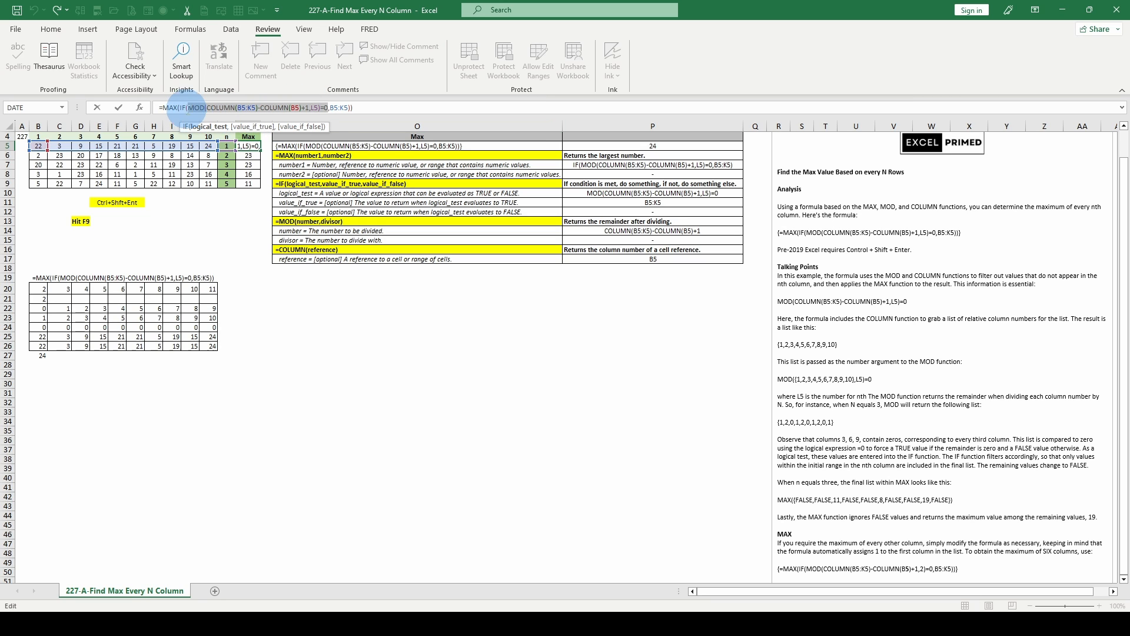
{"action": "left_click", "coordinate": [257, 127]}
{"action": "scroll", "coordinate": [256, 132], "scroll_direction": "up", "scroll_amount": 1}
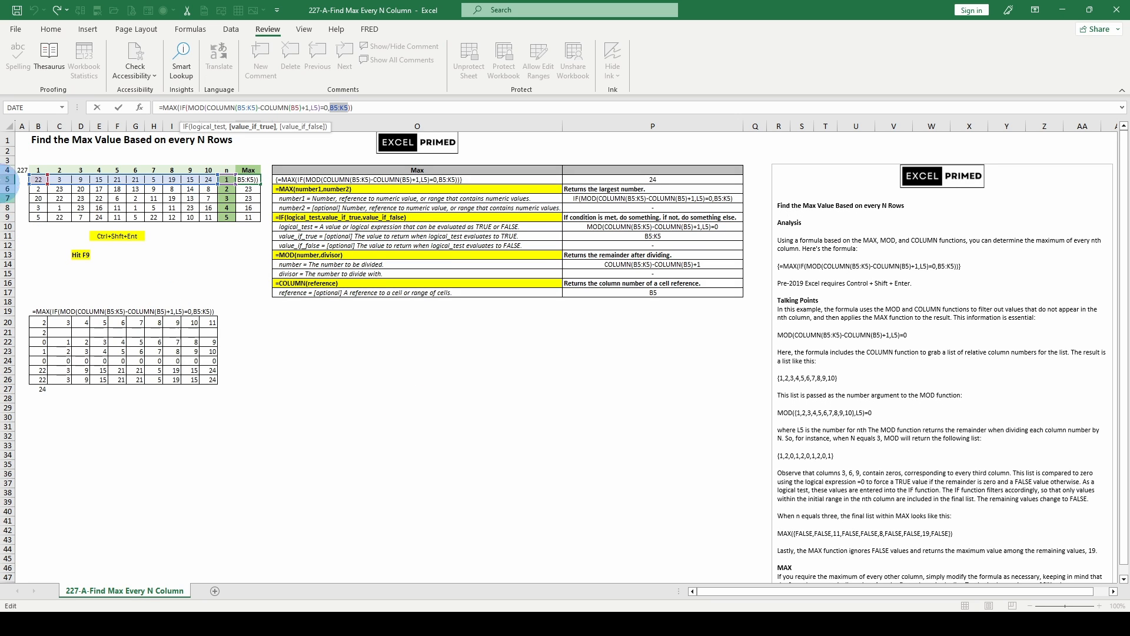